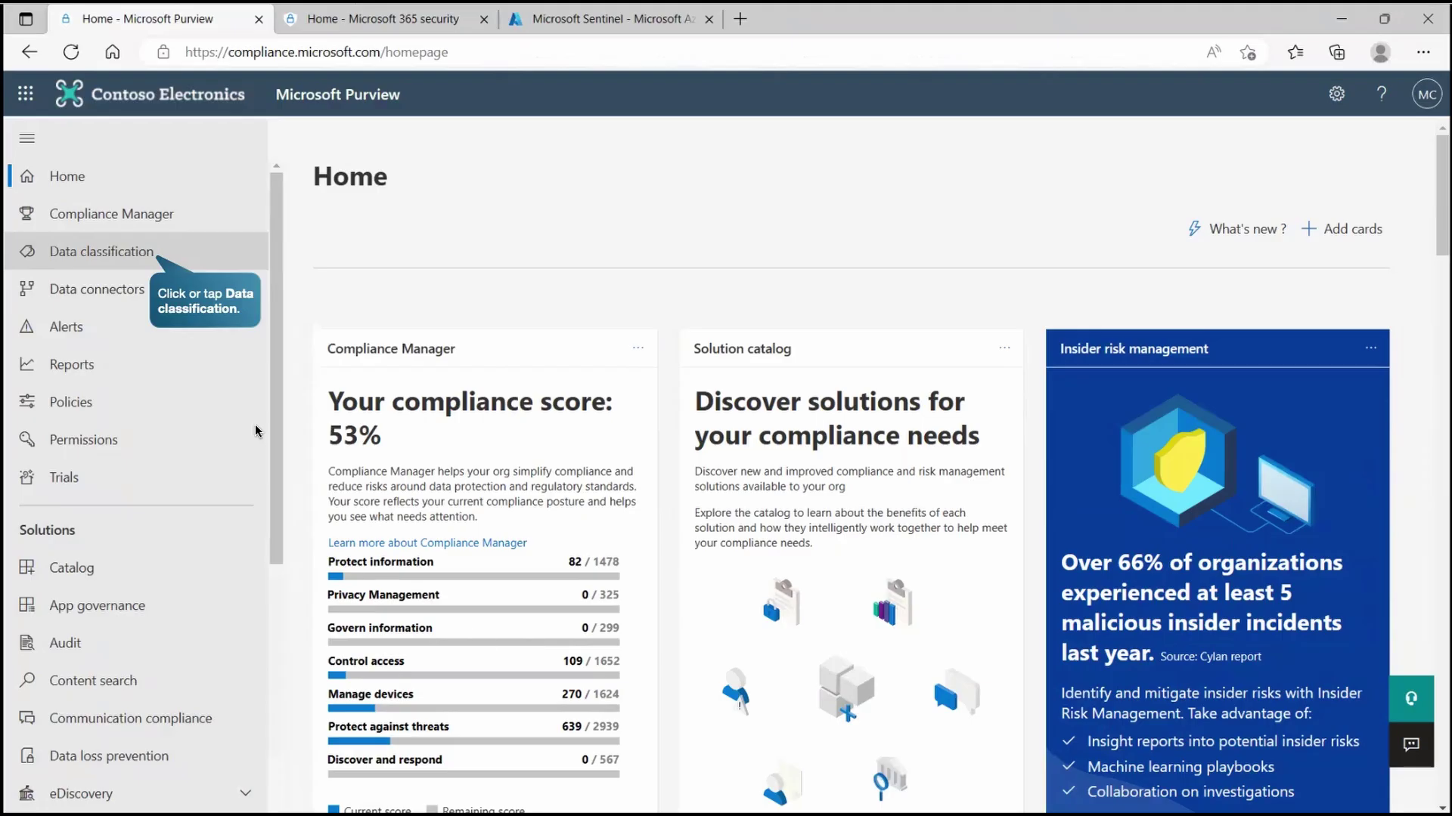
# - Open Data classification to see the top trainable classifiers and sensitive info types in content
pyautogui.click(132, 255)
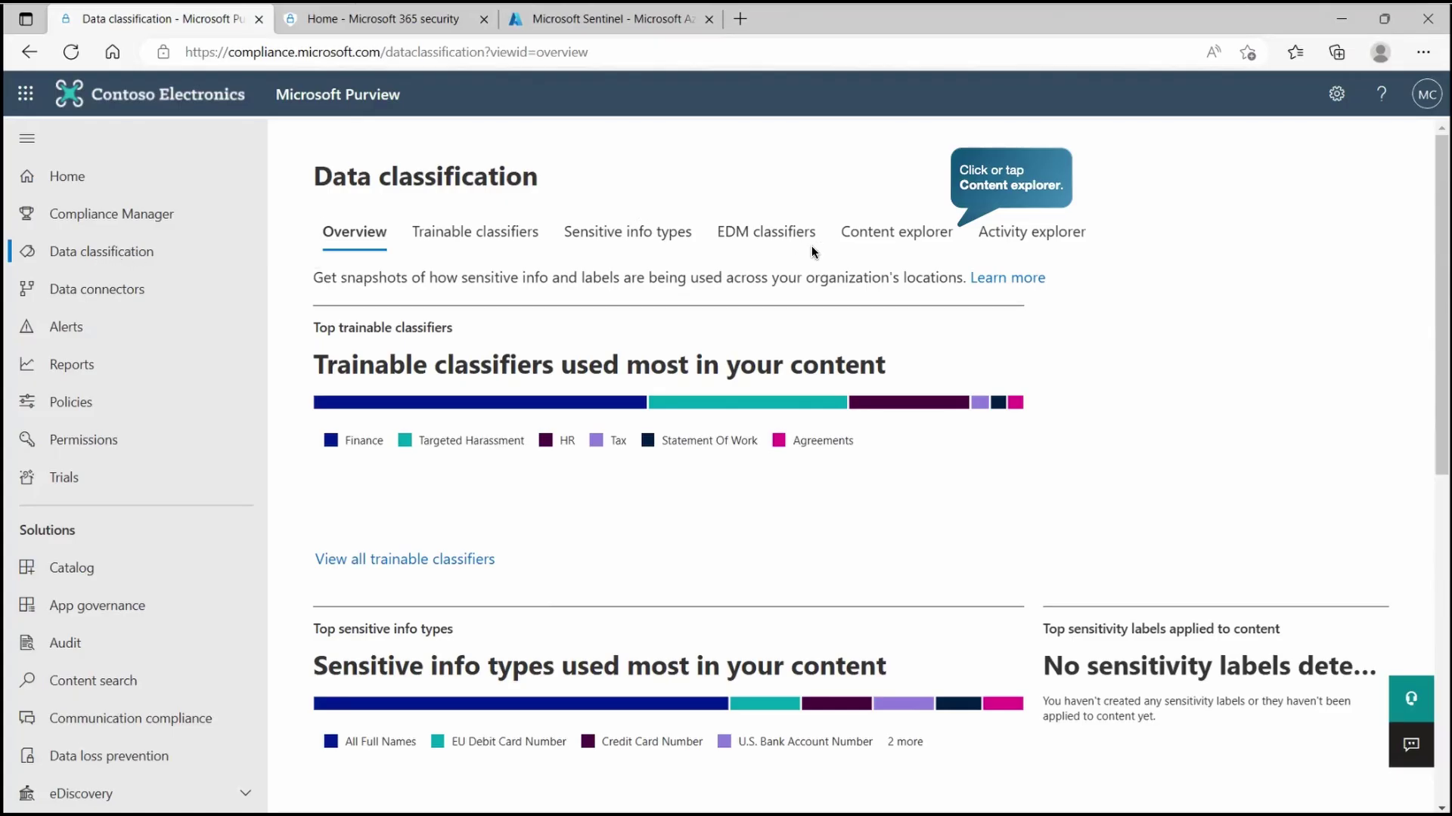
# - In Content explorer, filter to Credit Card Number and preview Contoso Purchasing Data - Q1.xlsx from OneDrive
pyautogui.click(878, 241)
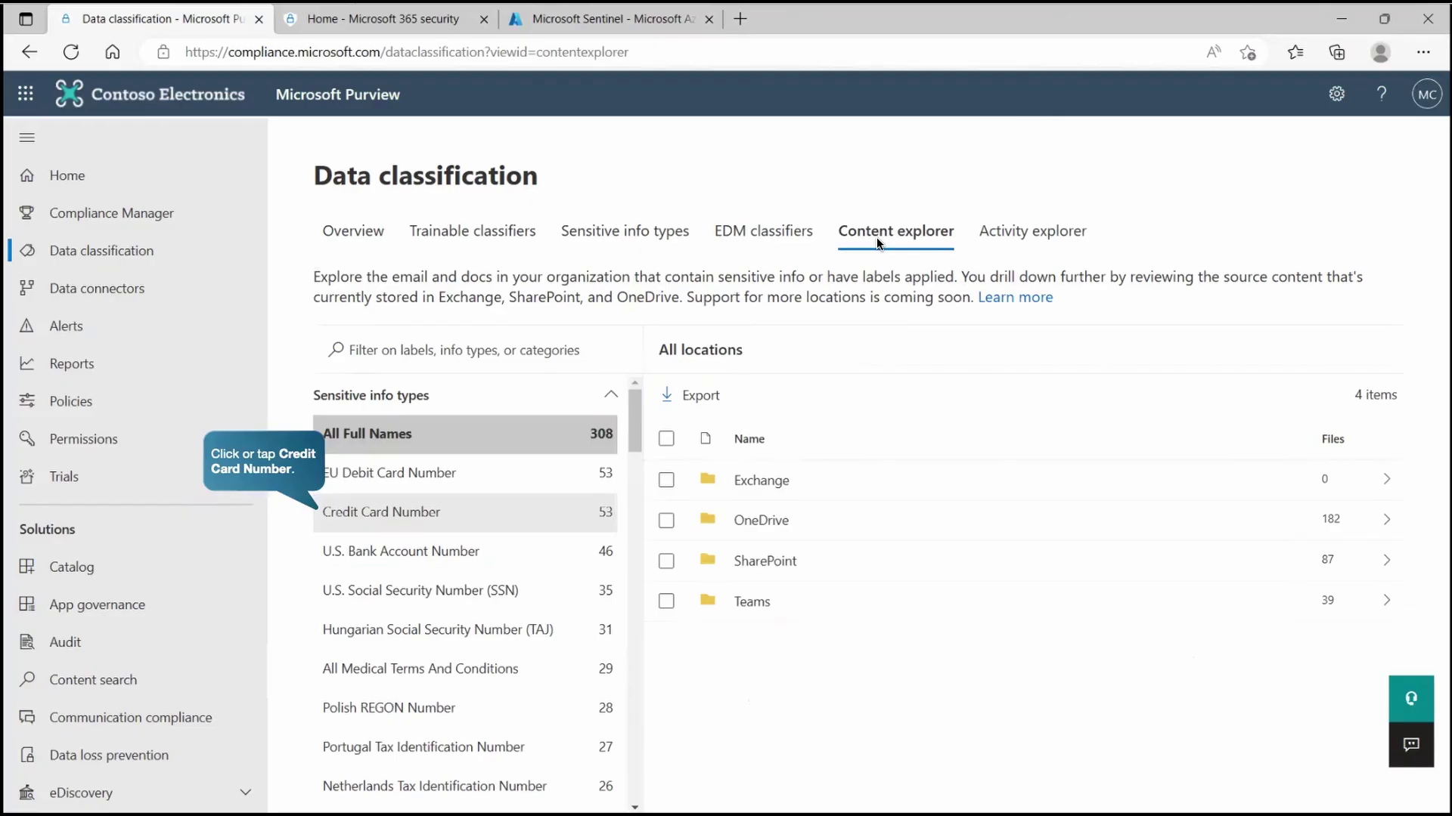
pyautogui.click(404, 512)
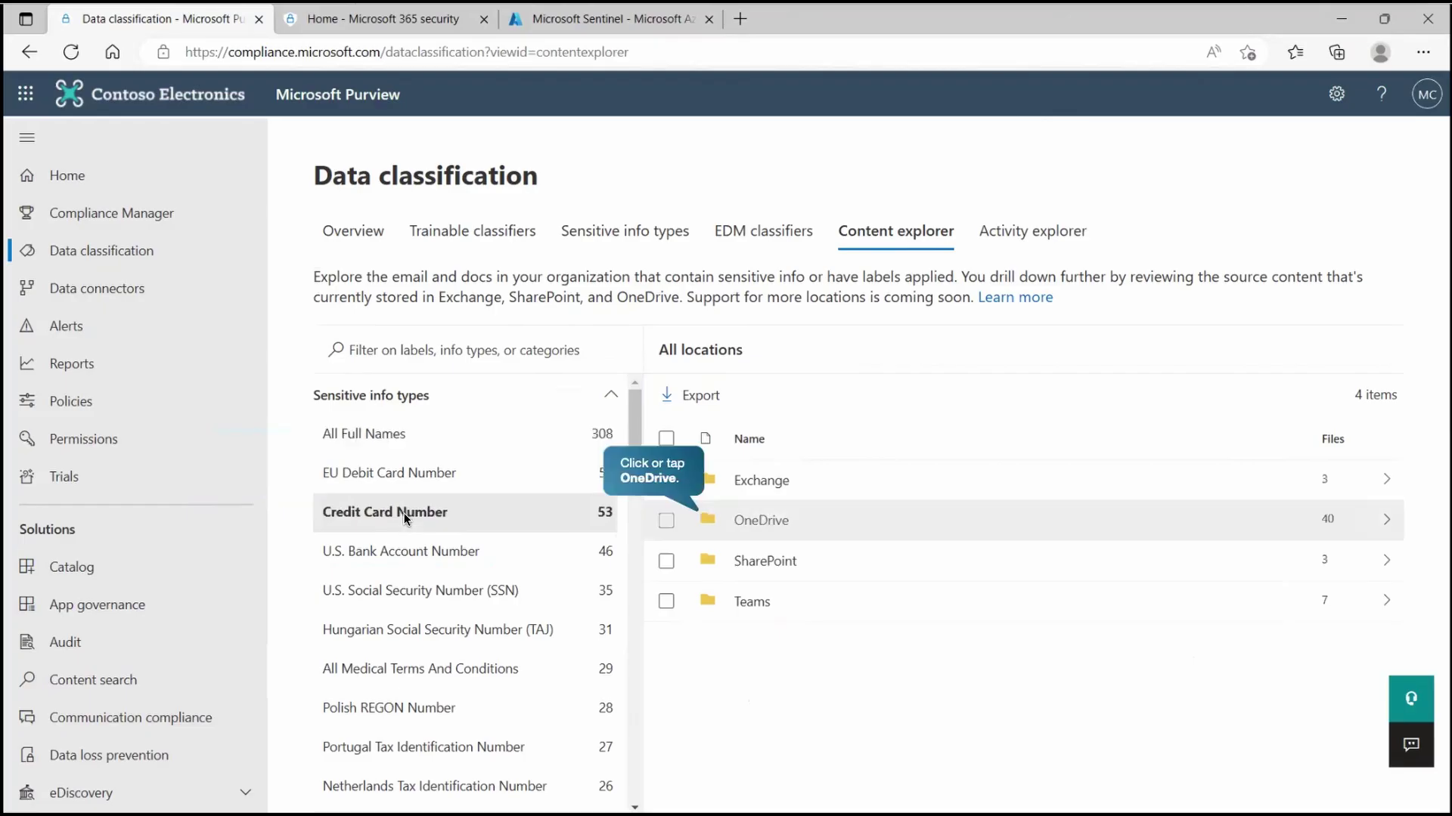
pyautogui.click(760, 521)
pyautogui.click(804, 526)
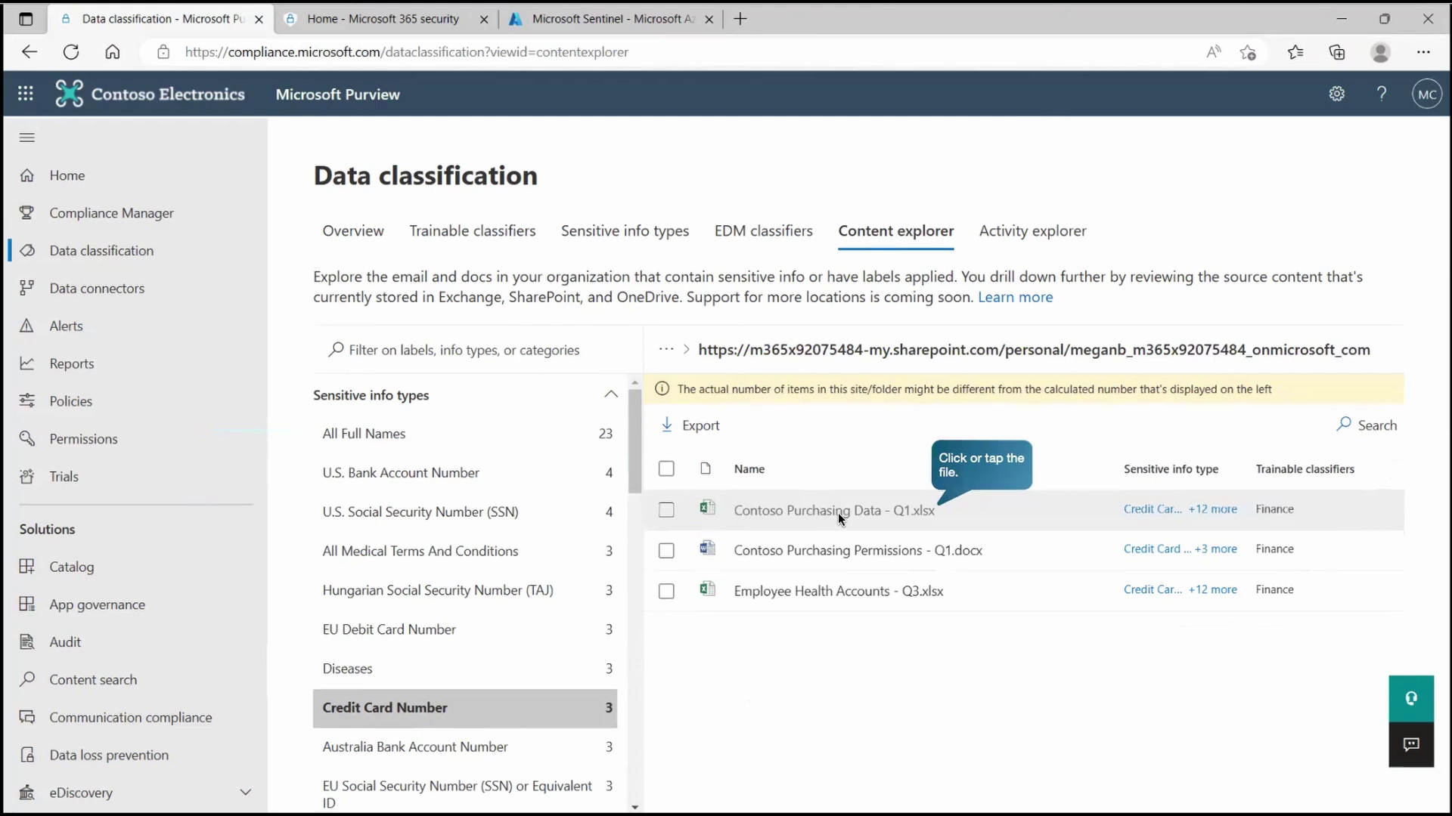
pyautogui.click(837, 512)
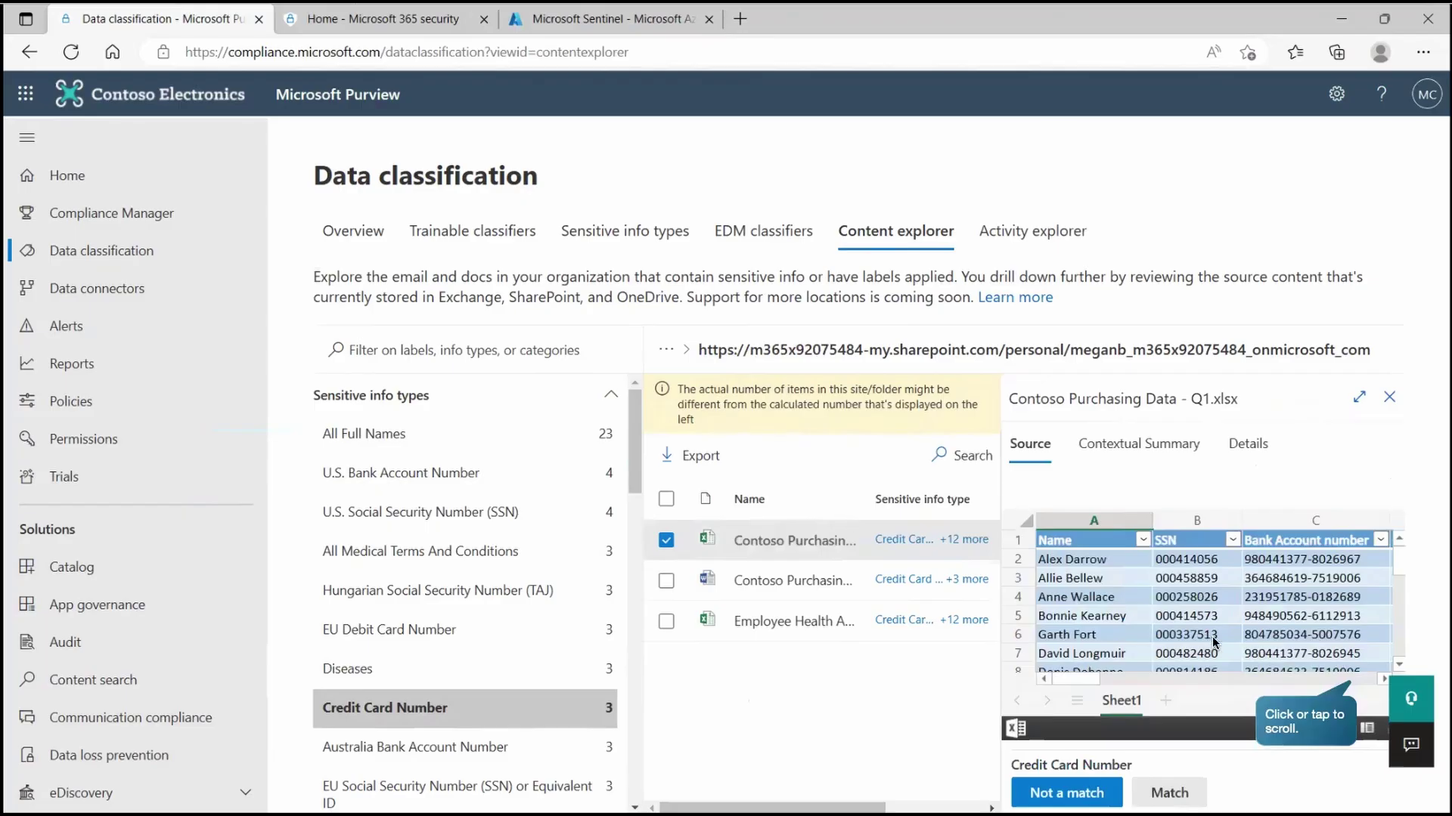
pyautogui.click(1382, 681)
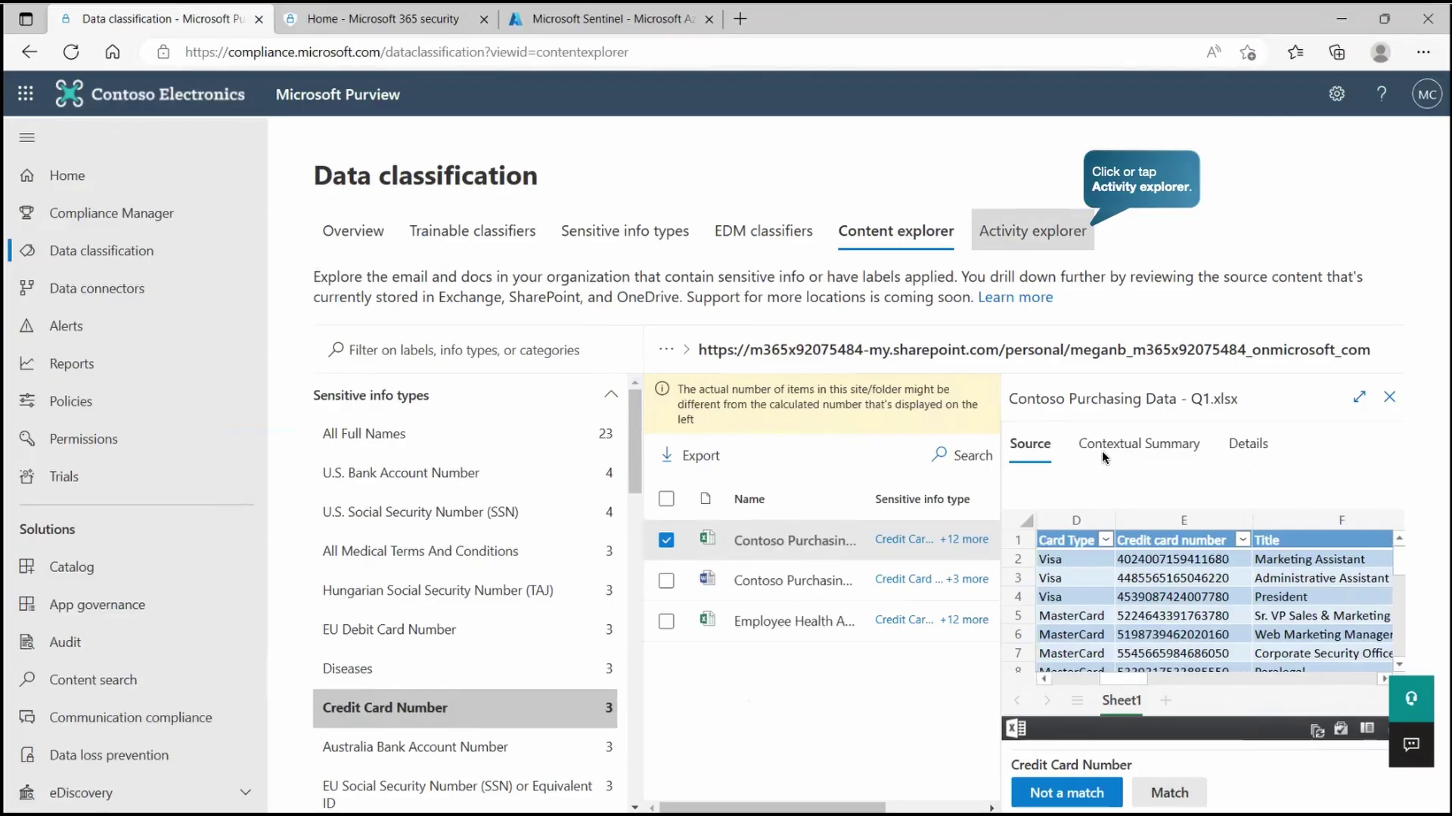
# - In Activity explorer, check the Activity and Location filters, leaving them at Any, and view the 228-activity table
pyautogui.click(1015, 233)
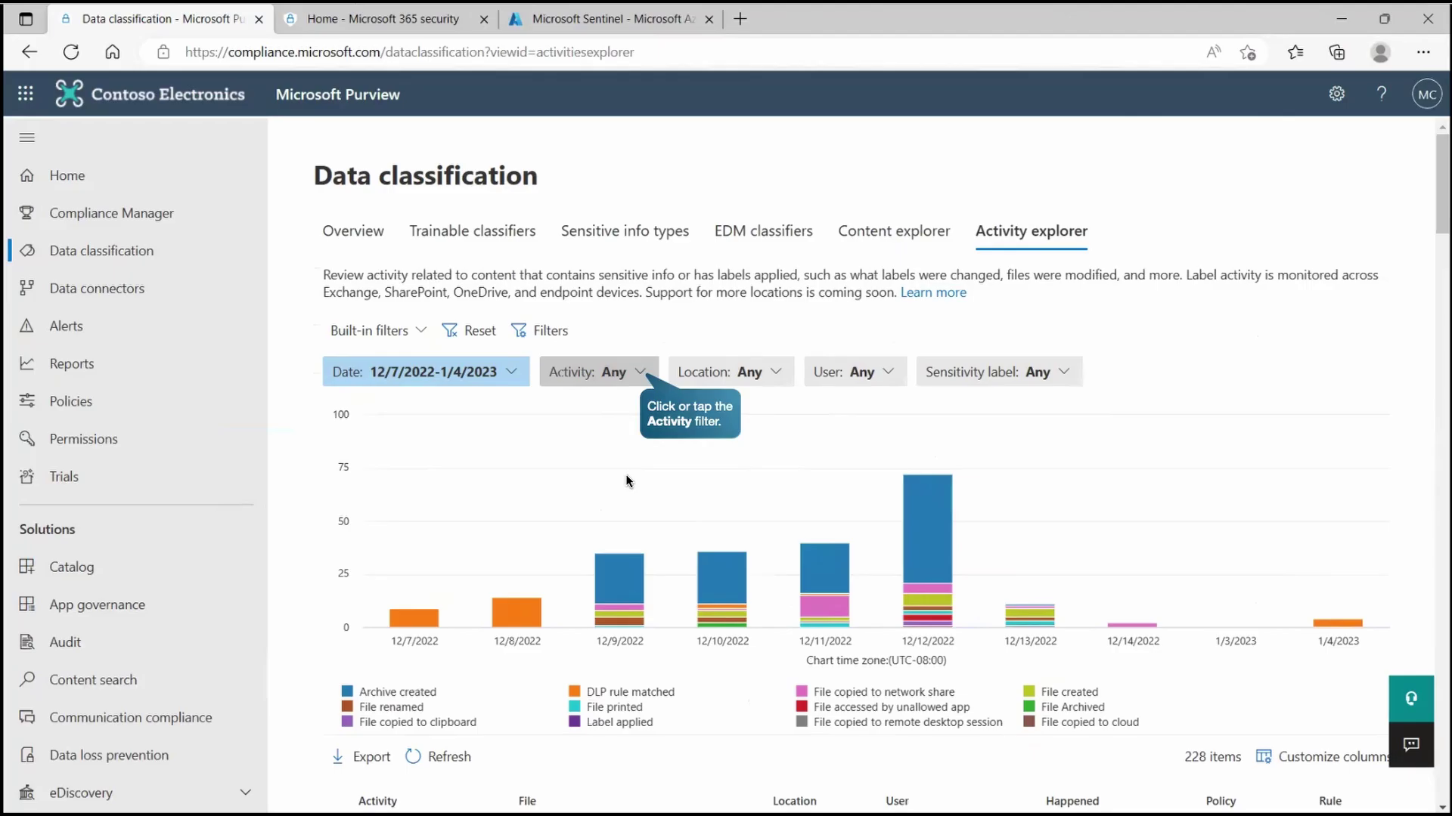
pyautogui.click(636, 378)
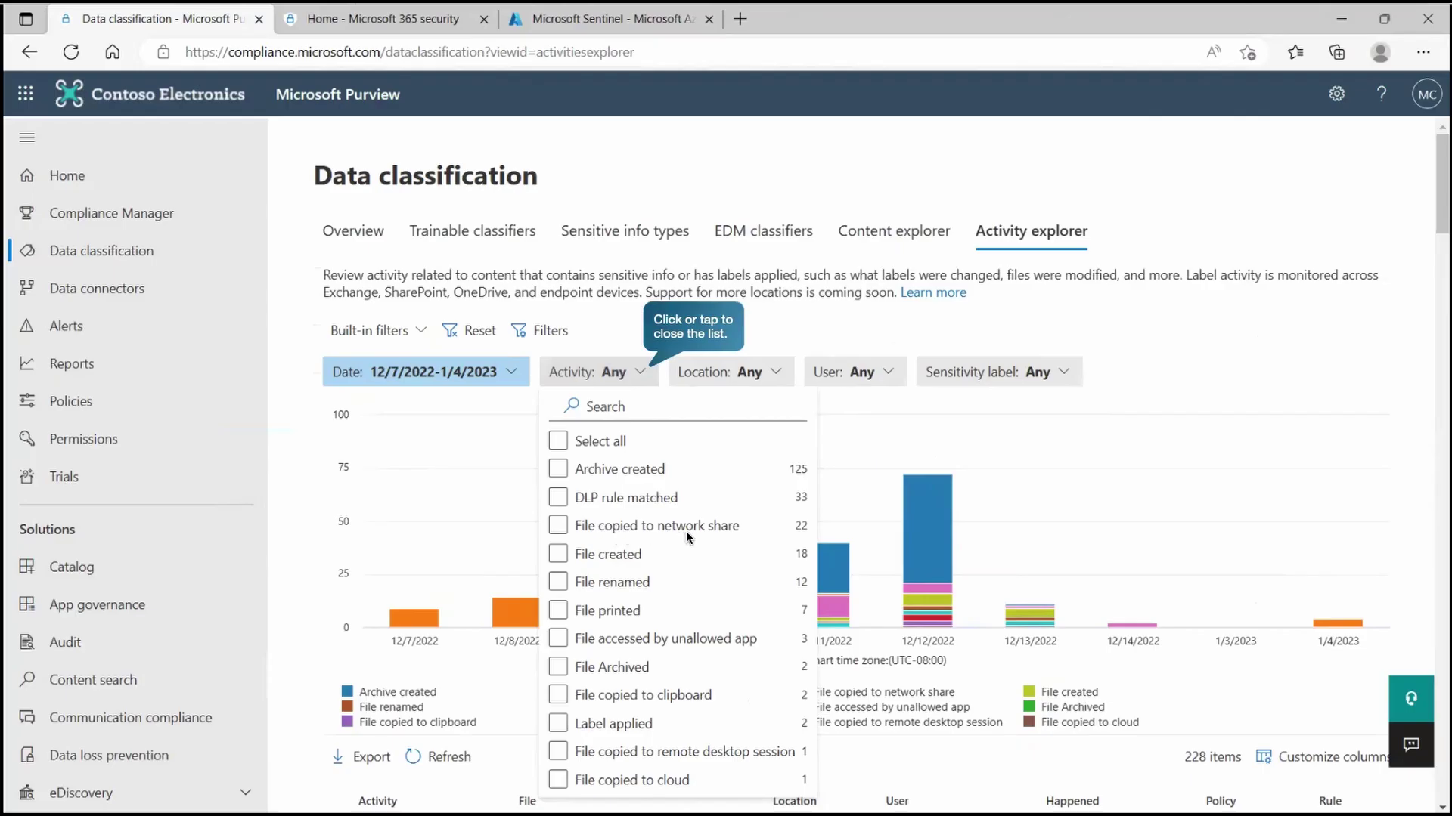
pyautogui.click(614, 382)
pyautogui.click(730, 376)
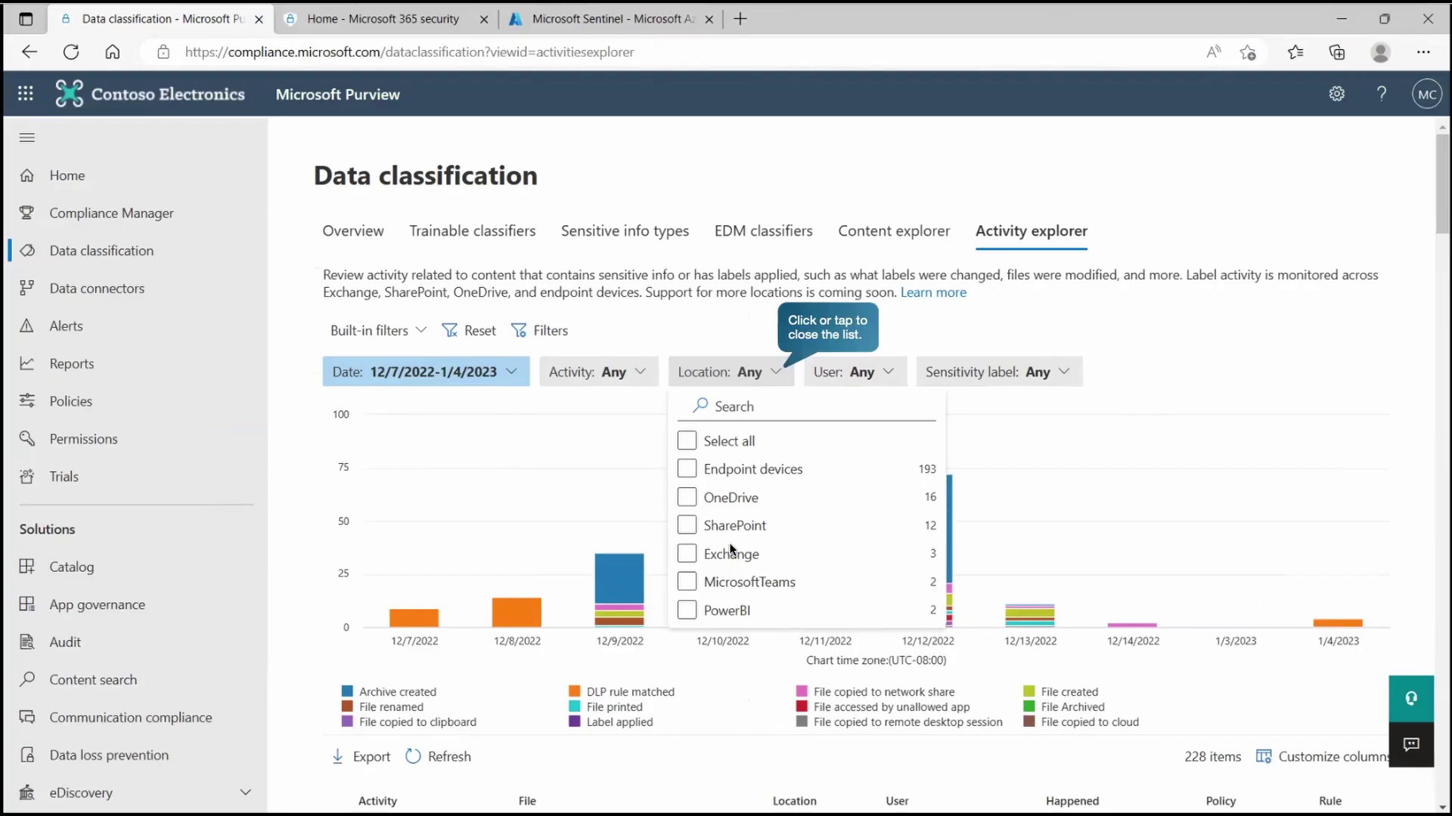
pyautogui.click(762, 374)
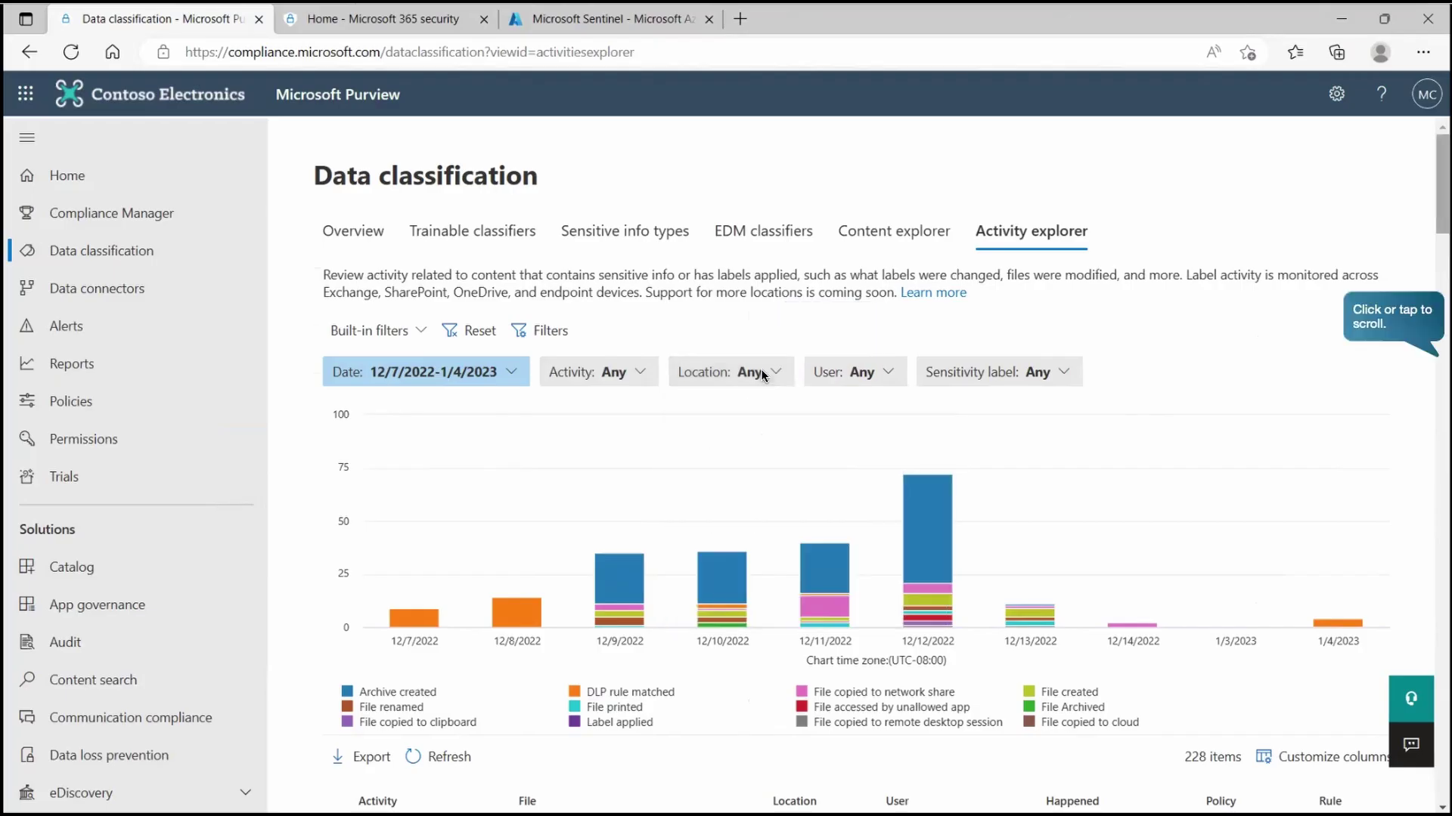
pyautogui.click(1433, 330)
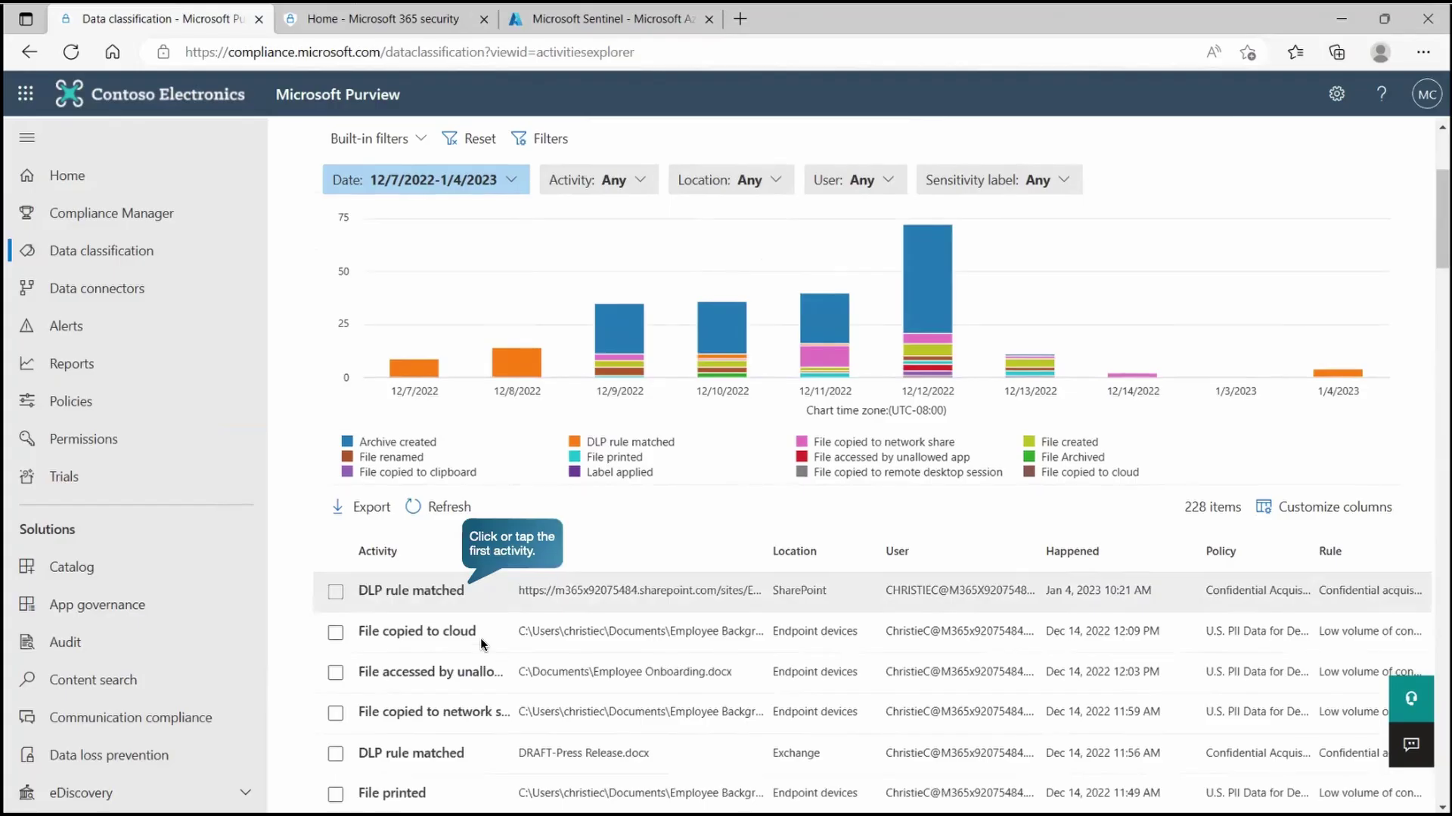
pyautogui.click(447, 590)
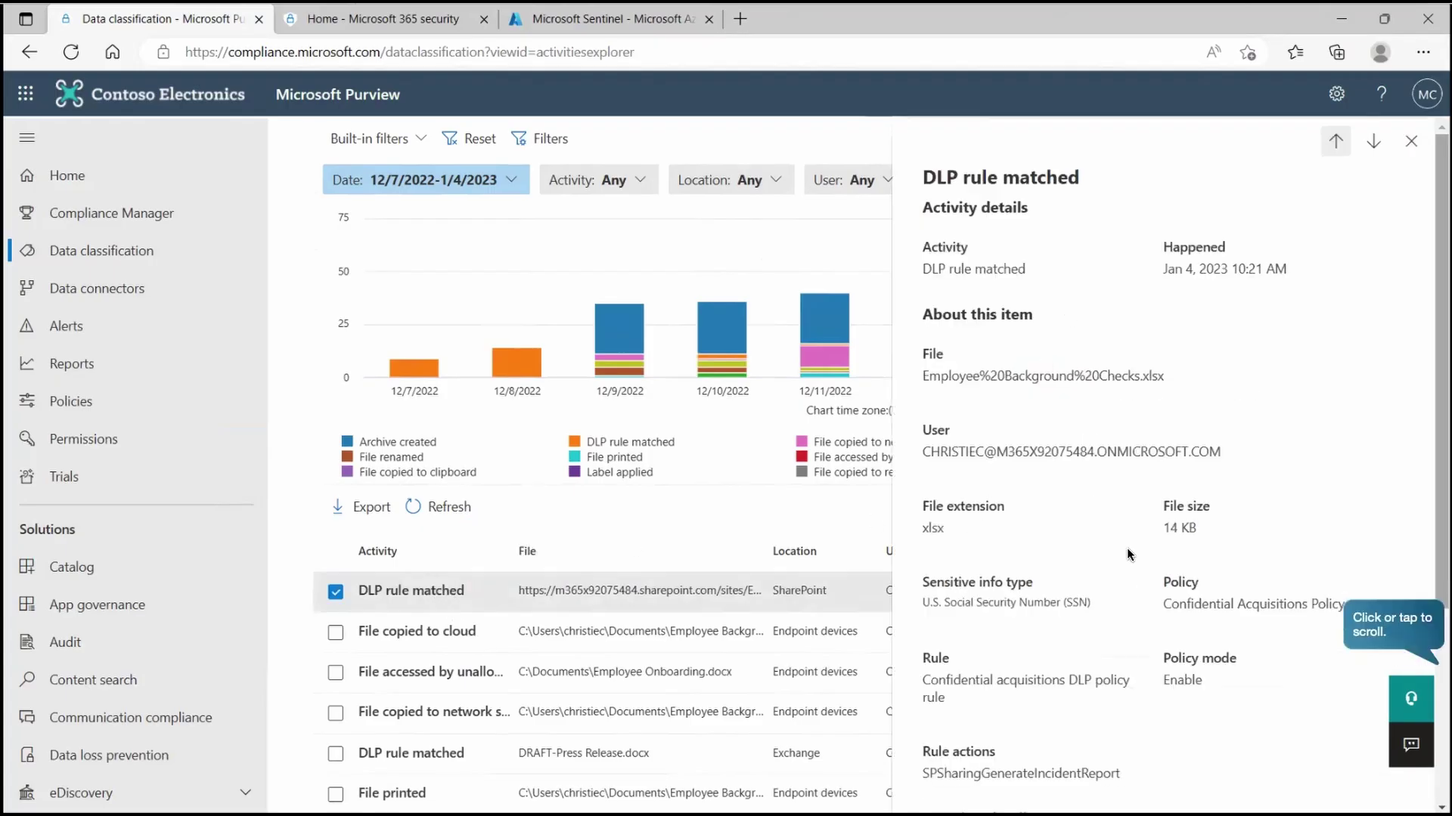
pyautogui.scroll(-3, 1074, 371)
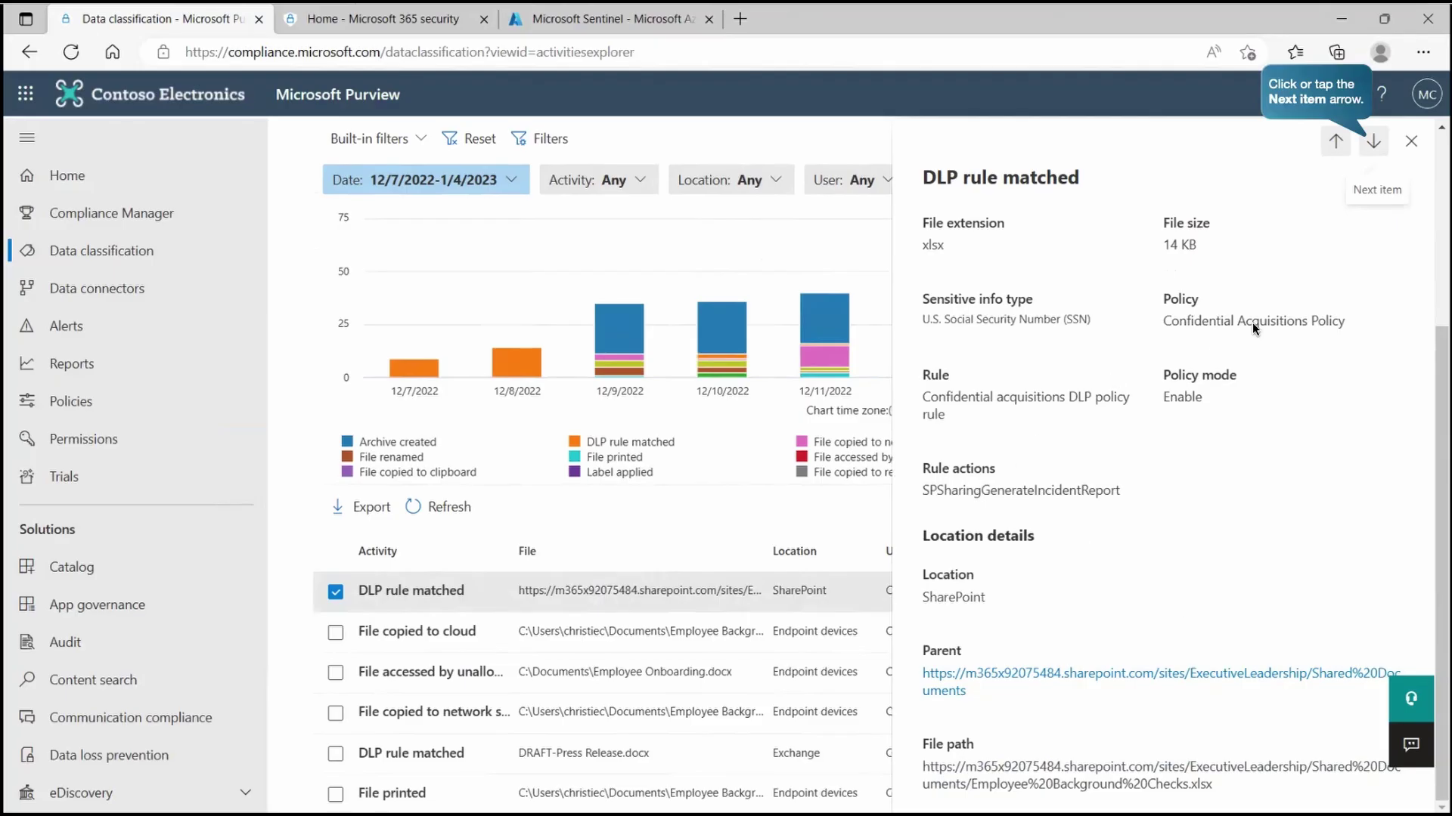
pyautogui.click(1373, 140)
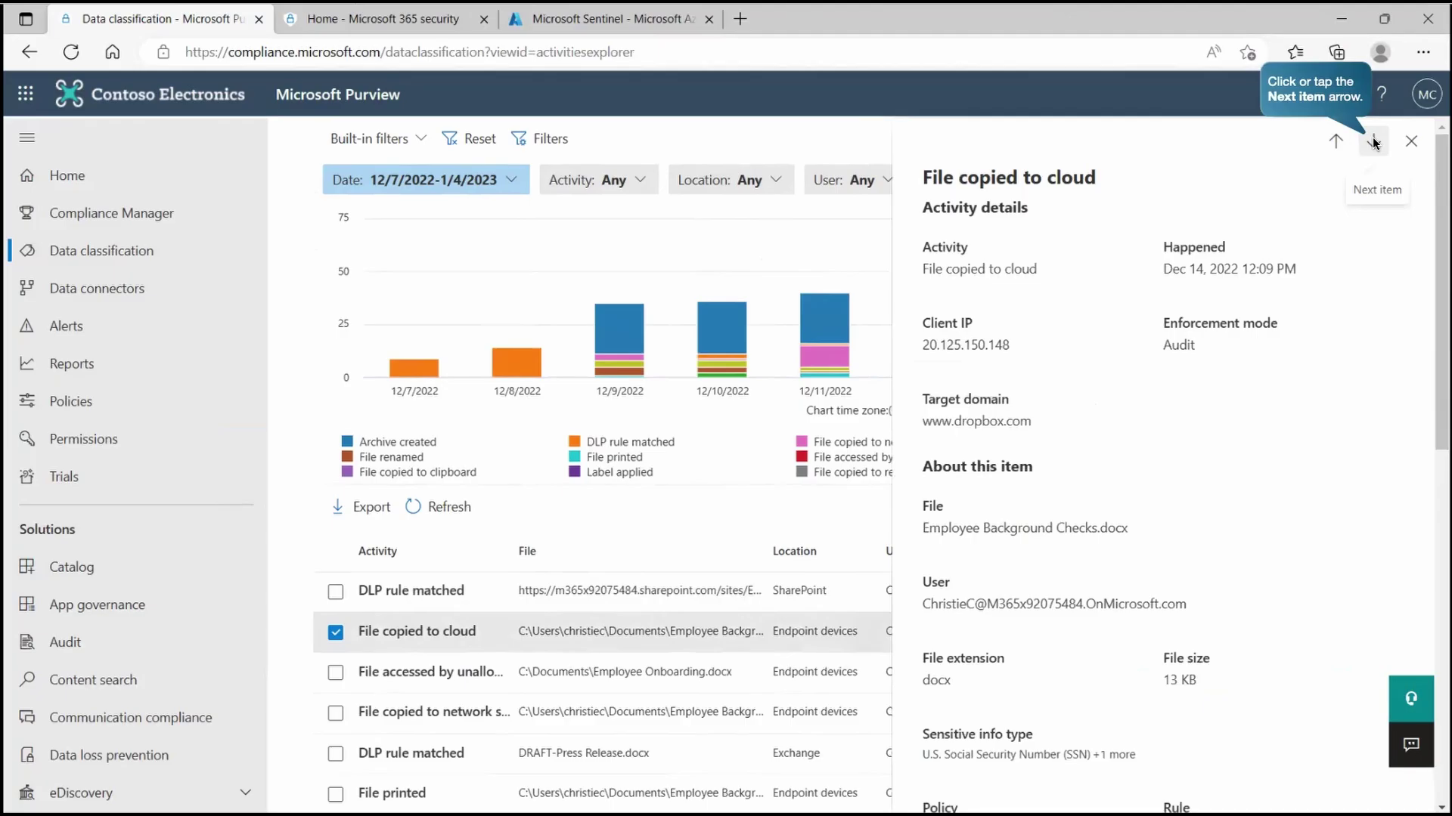
pyautogui.click(1374, 141)
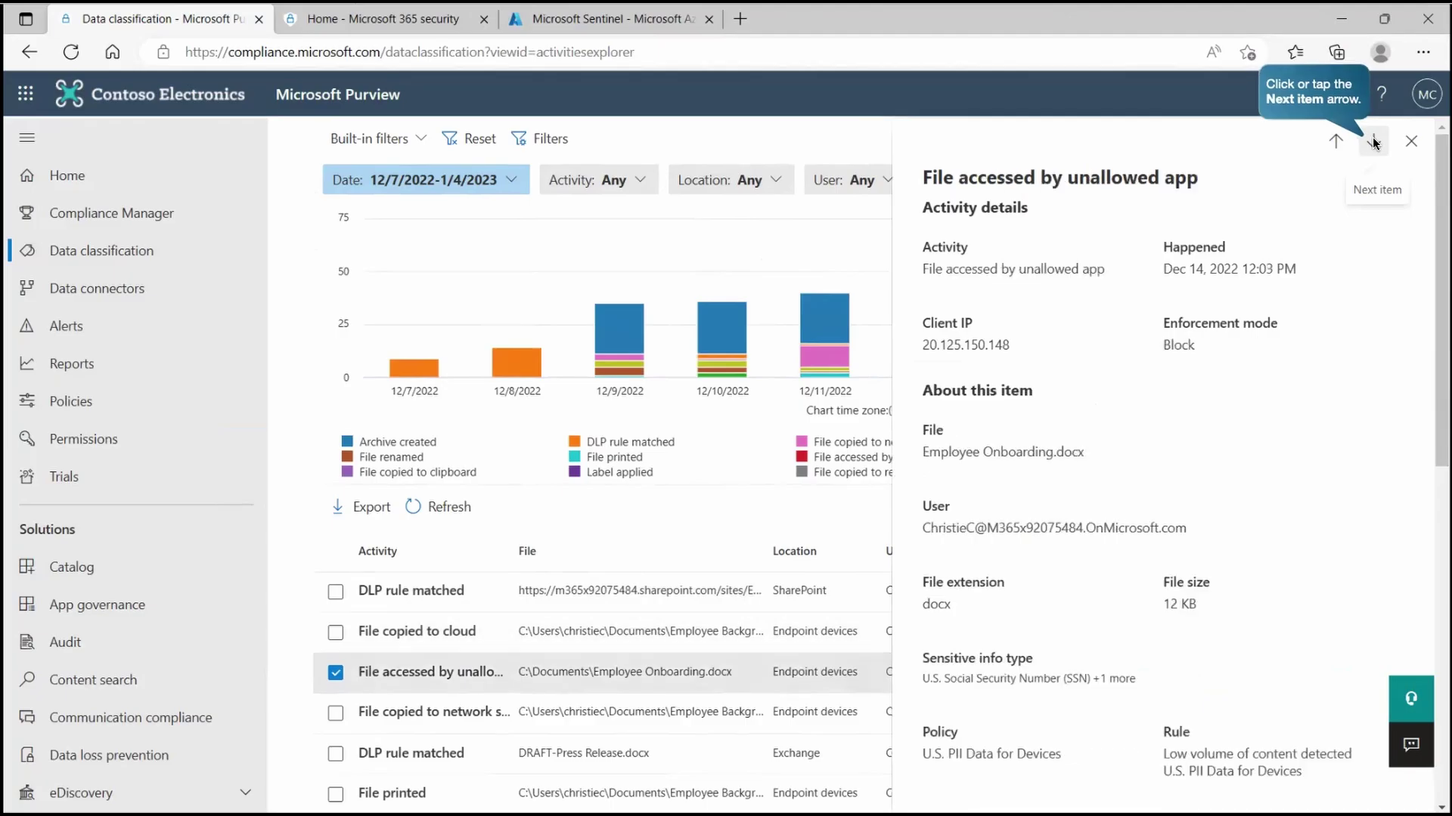
pyautogui.click(1374, 142)
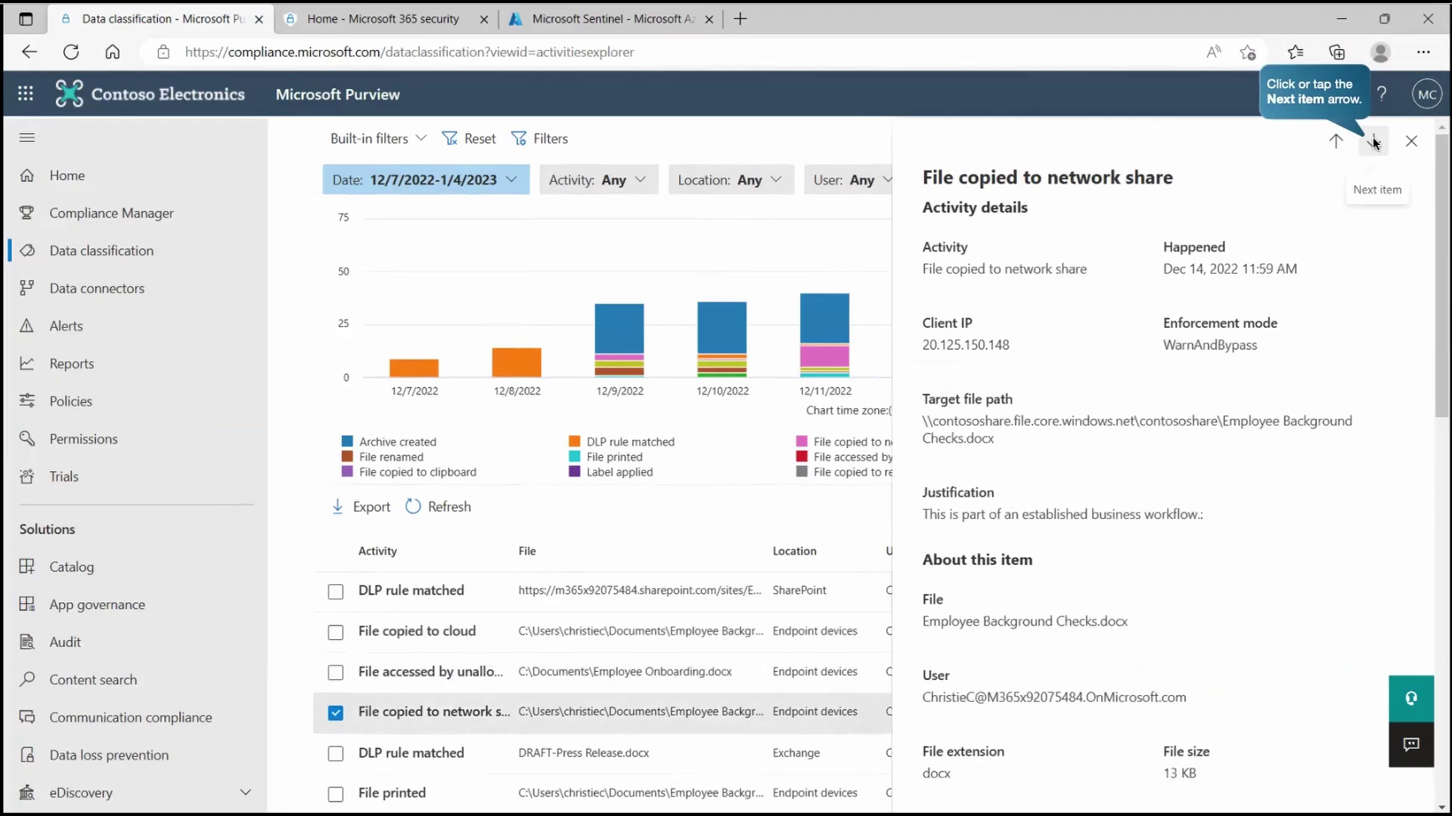
pyautogui.click(1374, 141)
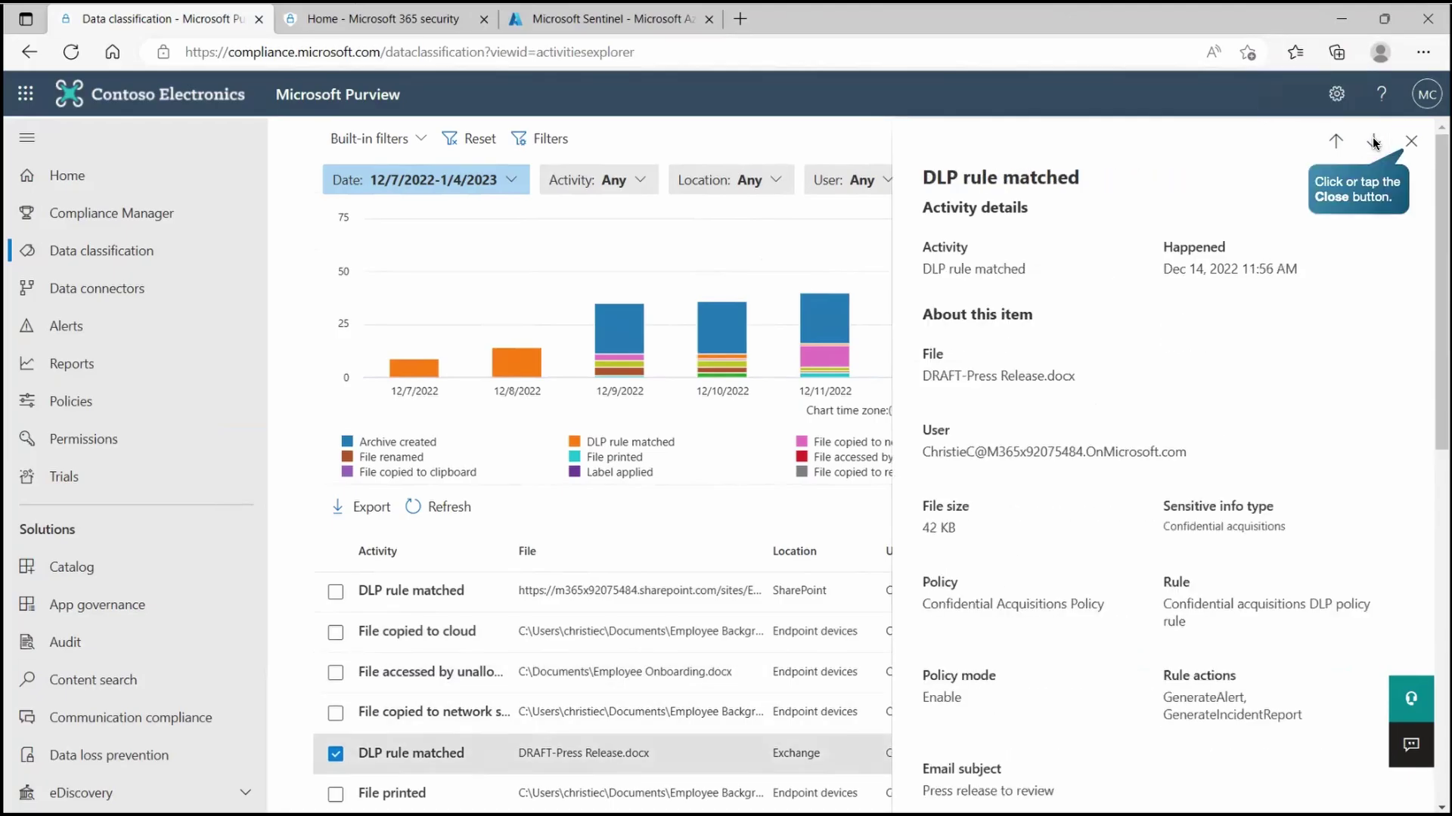
pyautogui.click(1411, 141)
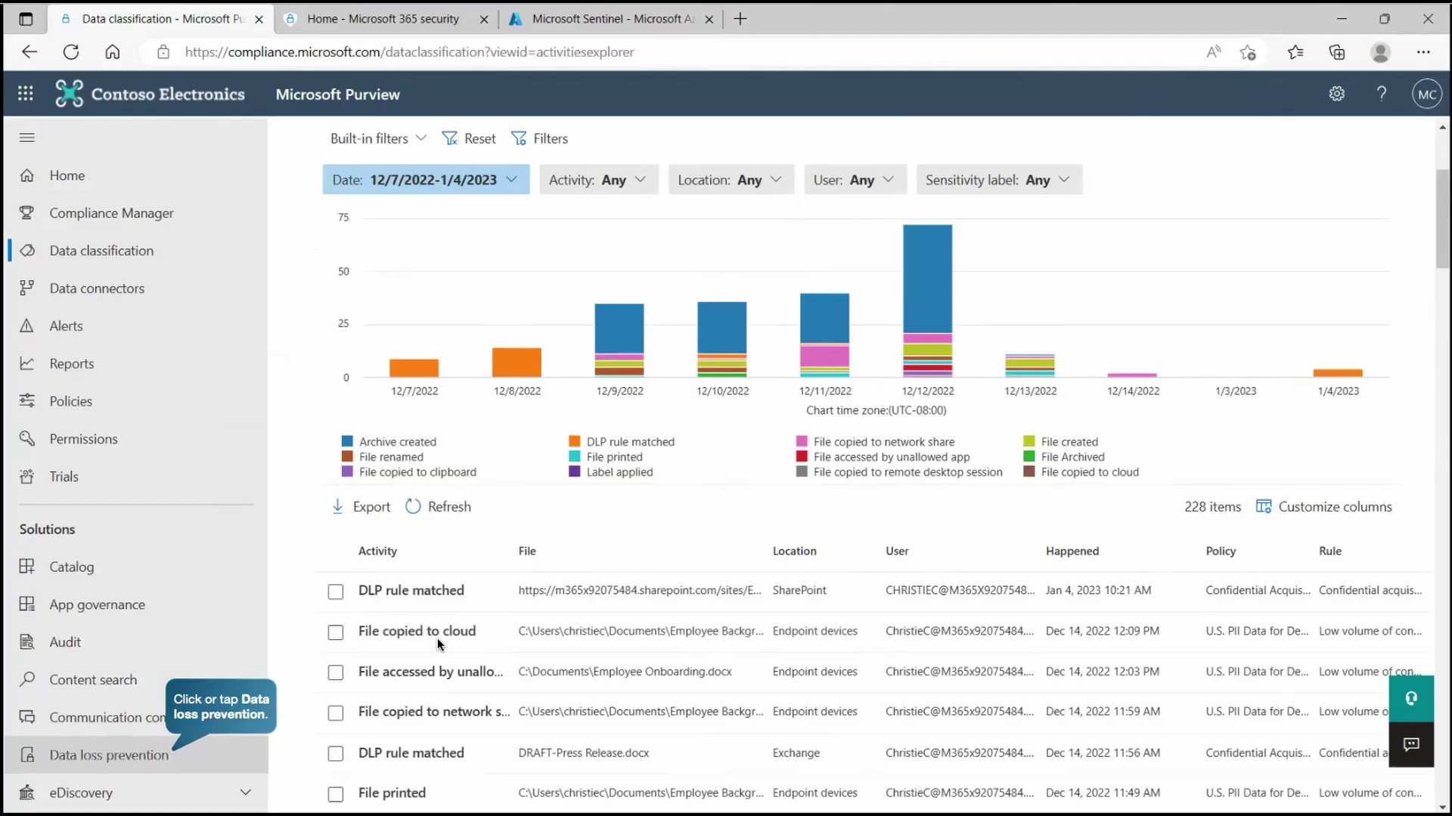
# - Go to Data loss prevention and list its 28 active DLP alerts
pyautogui.click(137, 752)
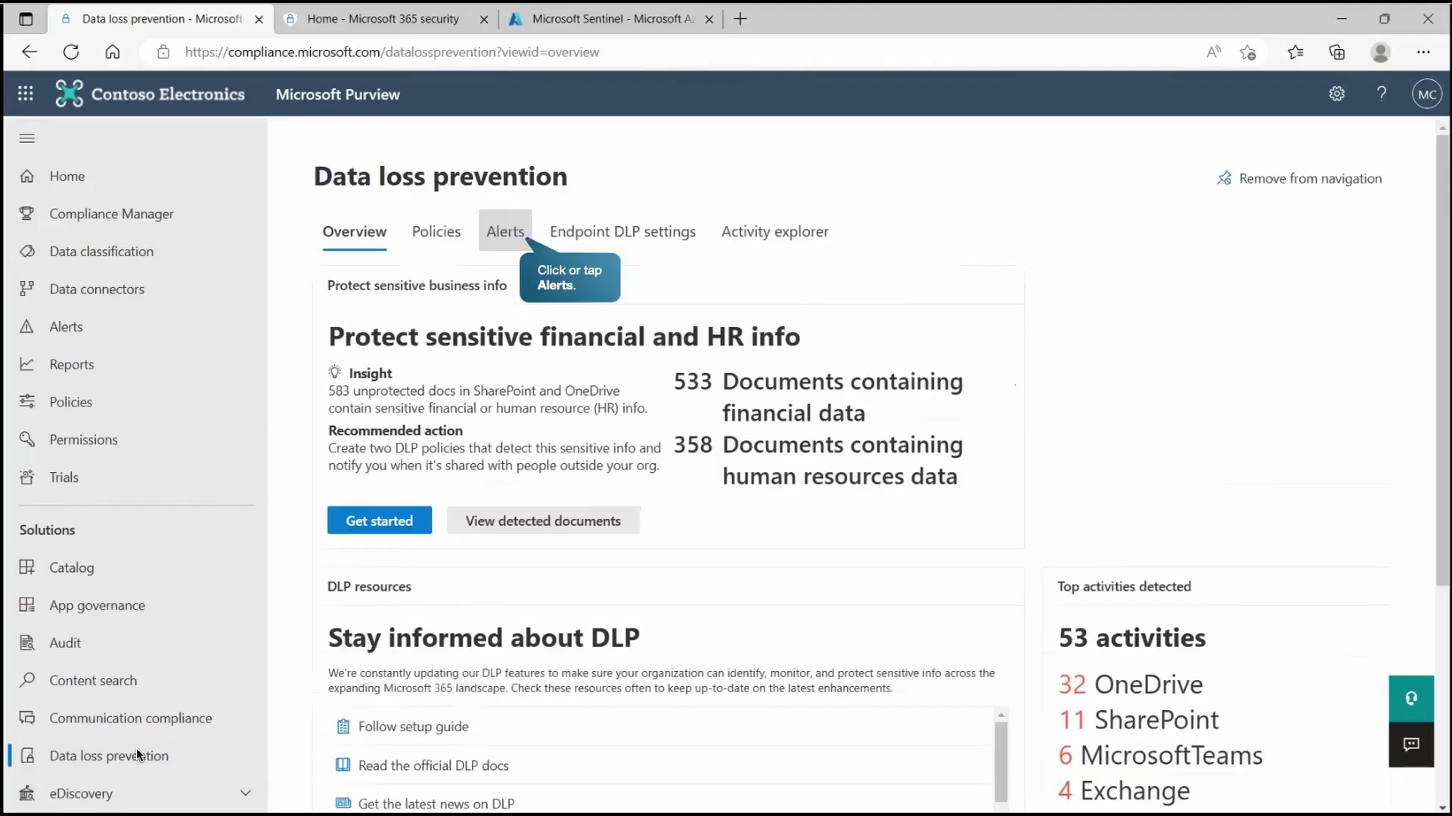
pyautogui.click(499, 239)
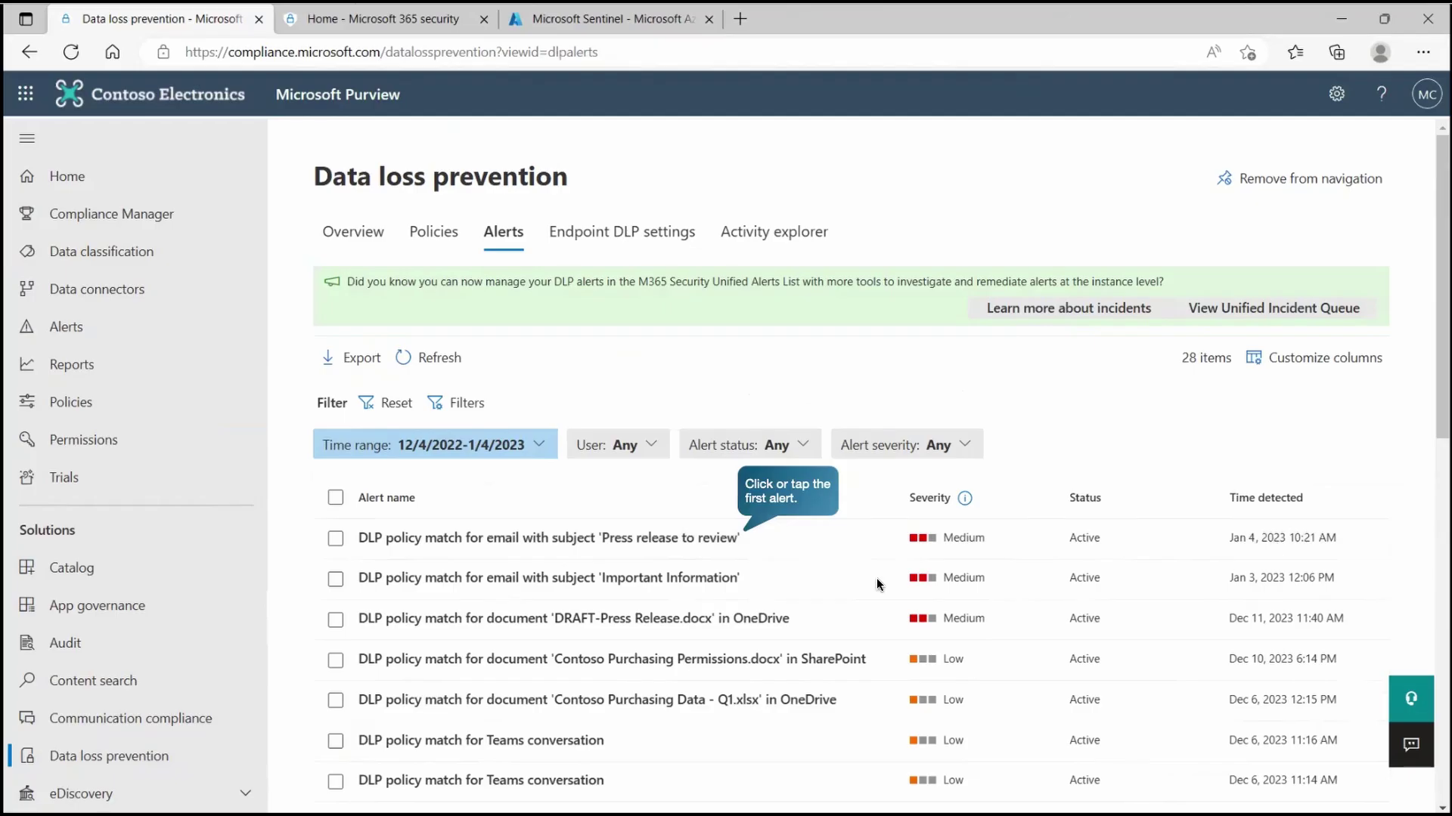
# - Review the 'Press release to review' alert's locations and users, then open it full-page
pyautogui.click(701, 546)
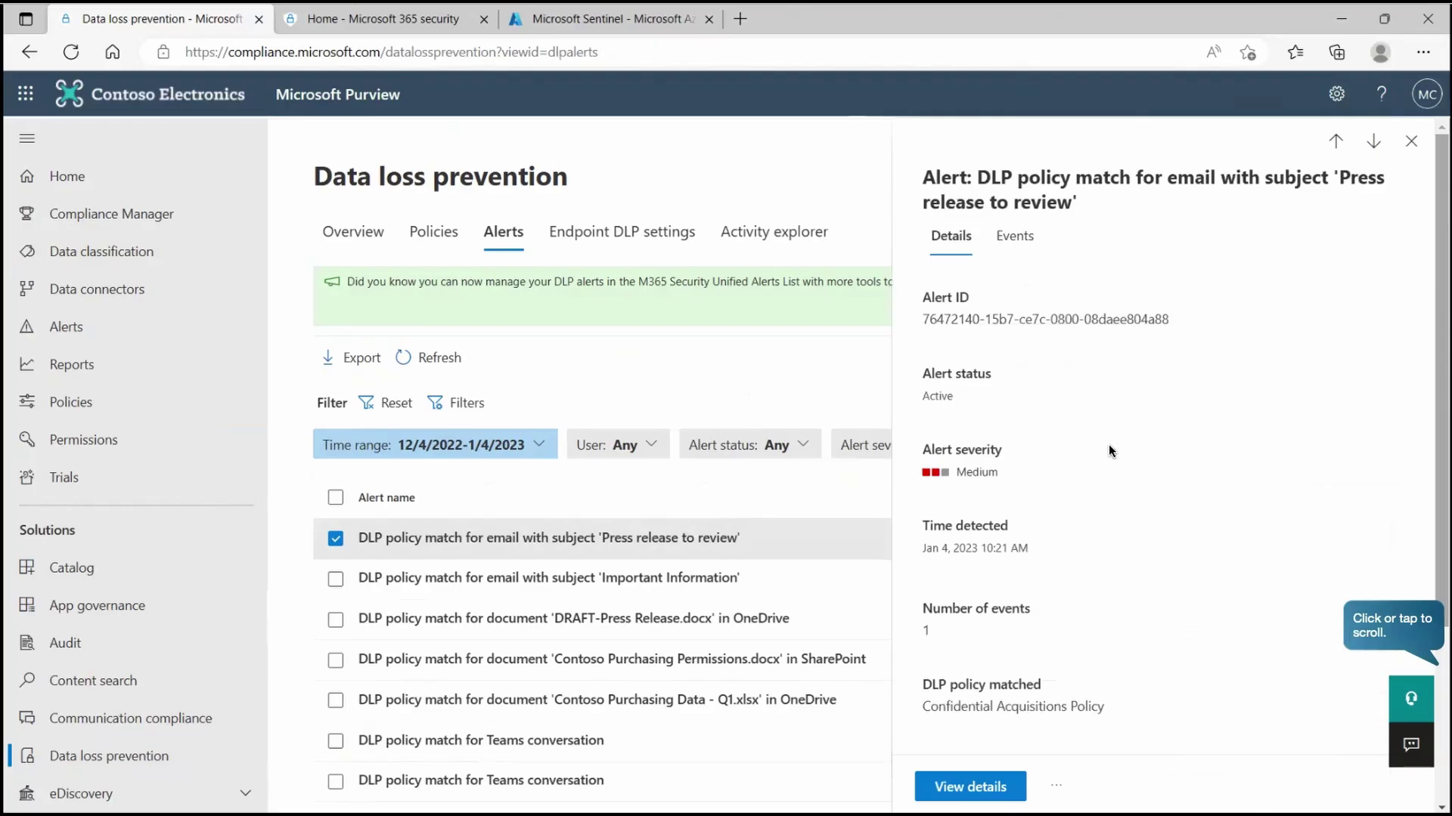
pyautogui.click(1431, 626)
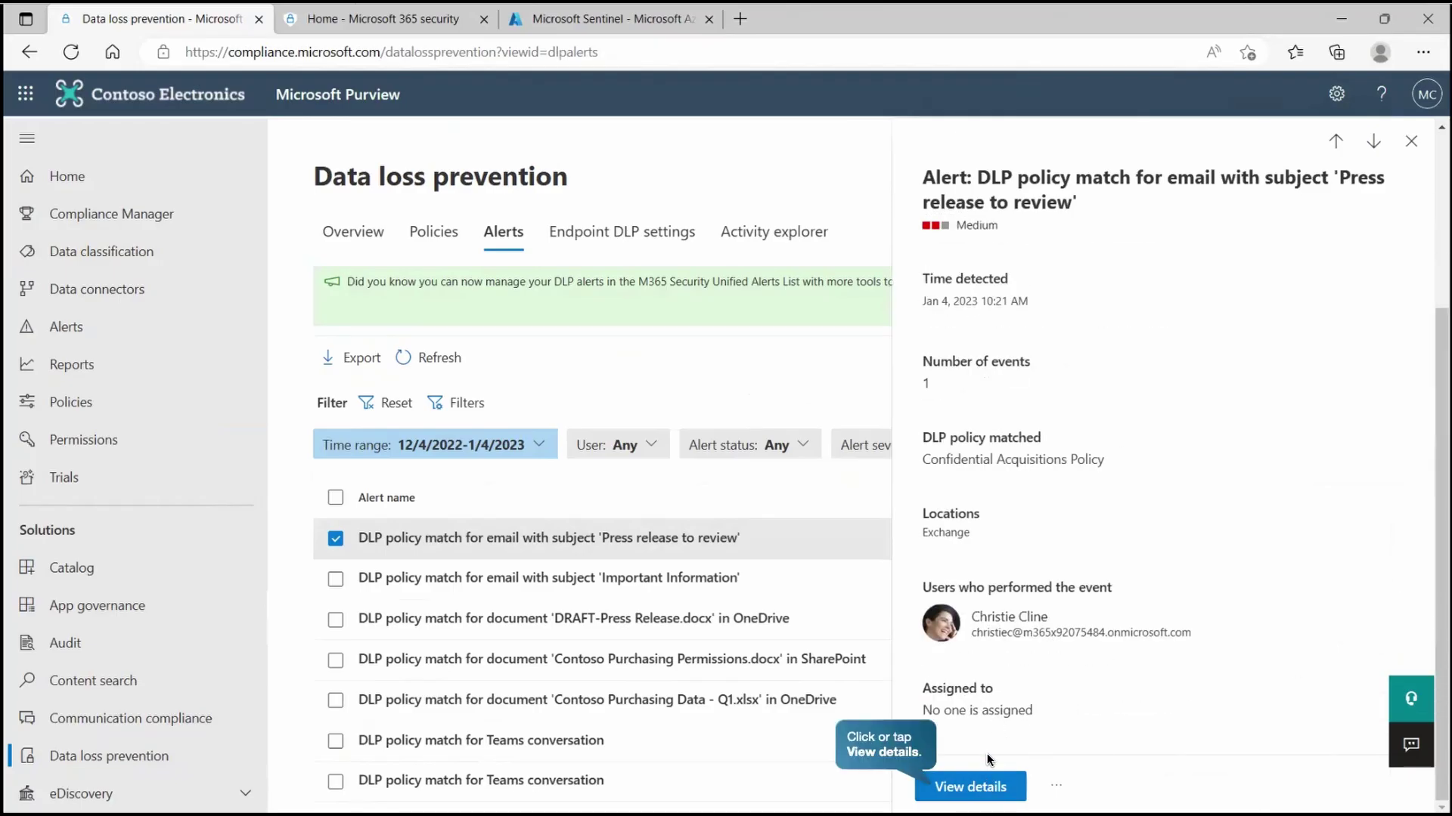
pyautogui.click(965, 787)
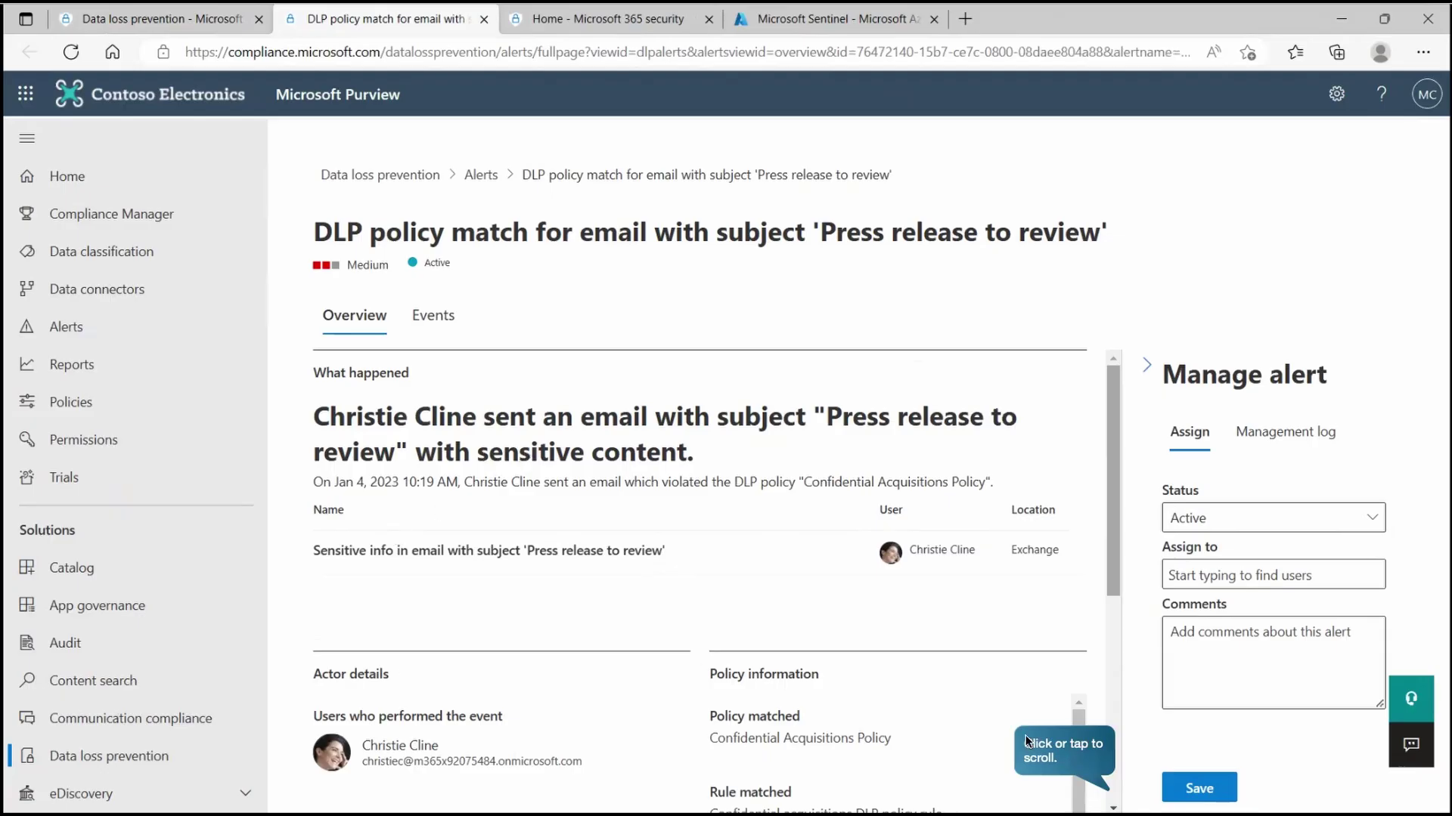
# - Inspect the alert's email event, showing the 'Approved external consultant' override and DRAFT-Press Release.docx matches
pyautogui.scroll(-3, 402, 669)
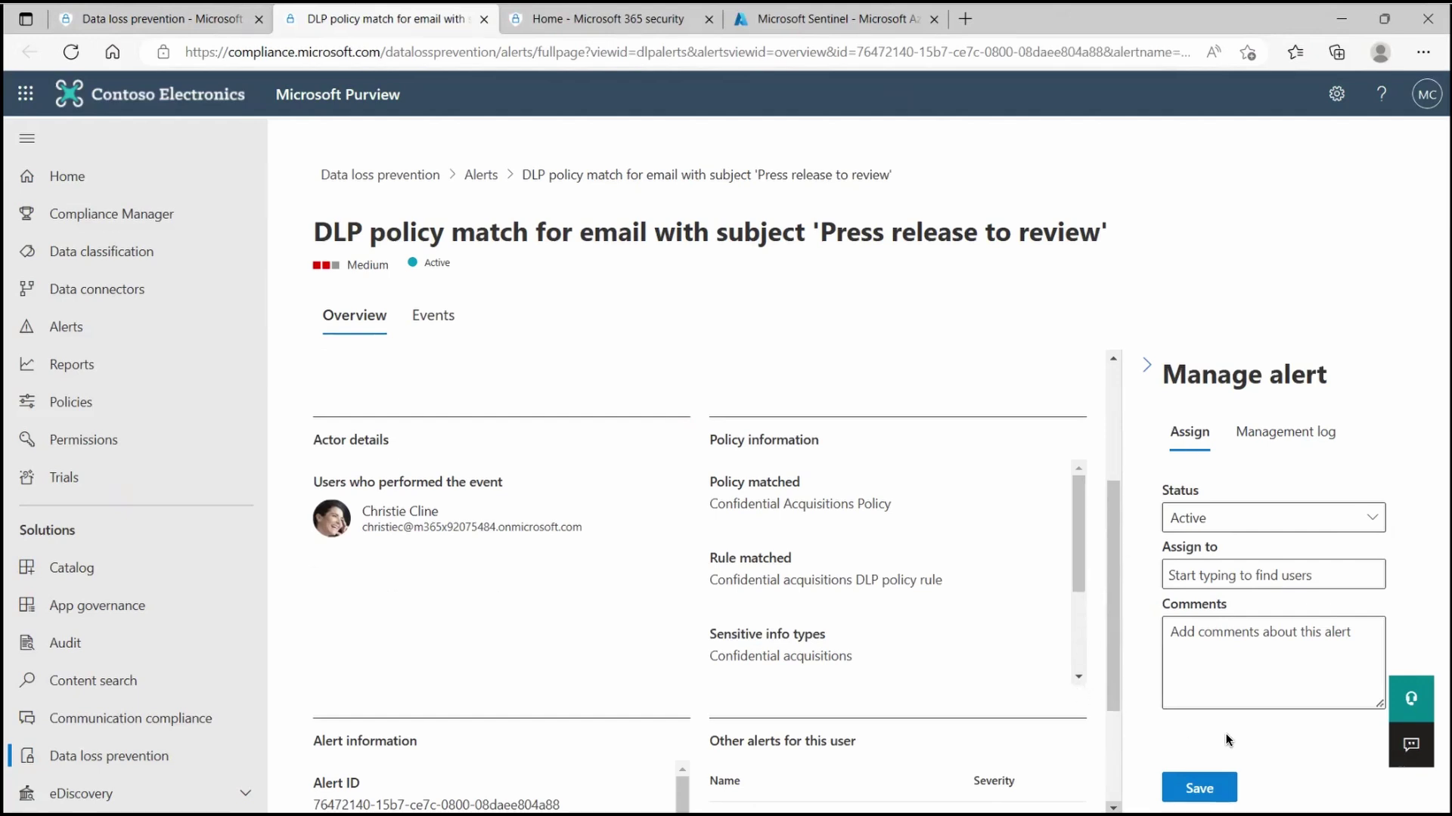
pyautogui.scroll(-3, 1135, 750)
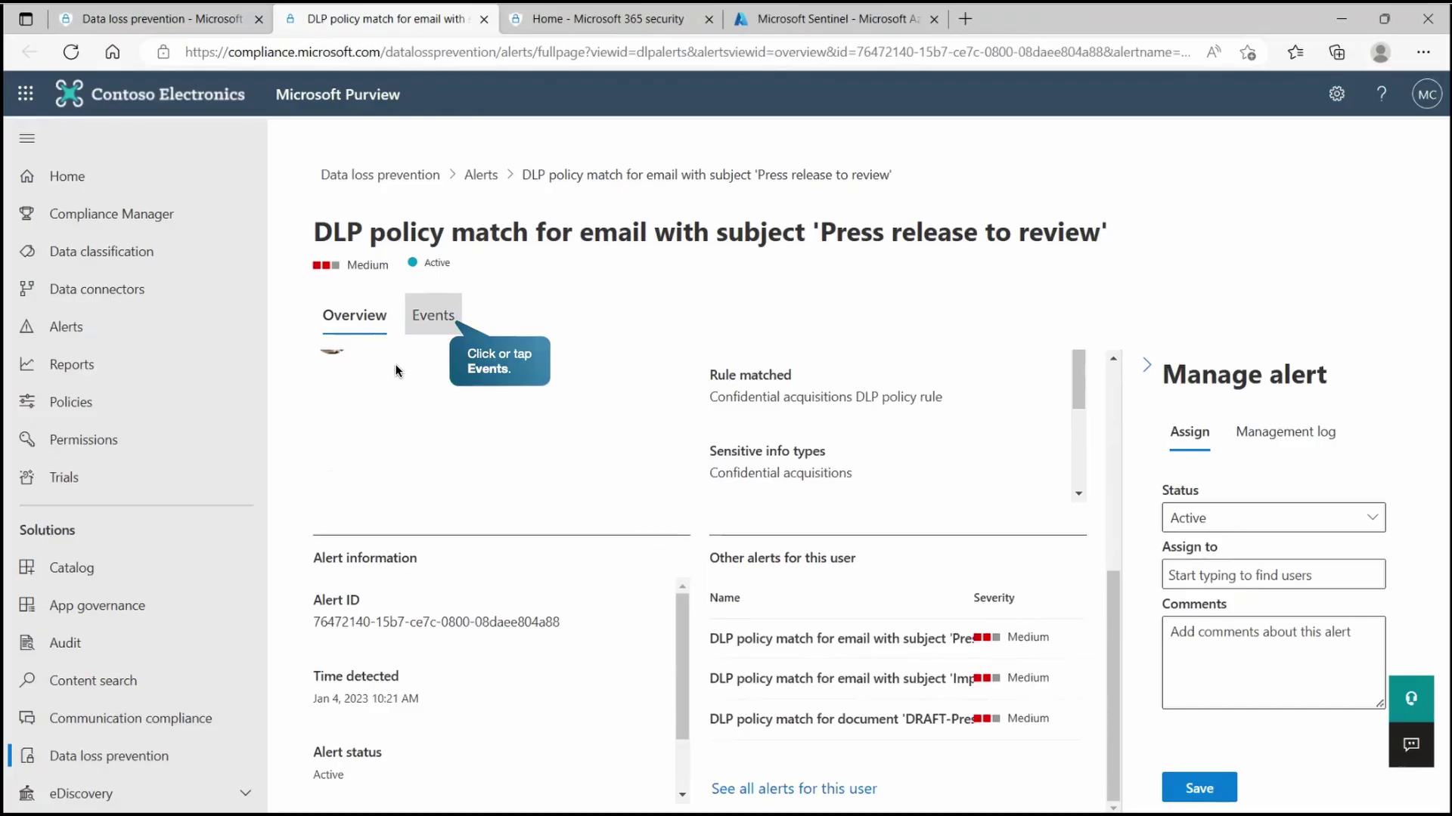
pyautogui.click(437, 322)
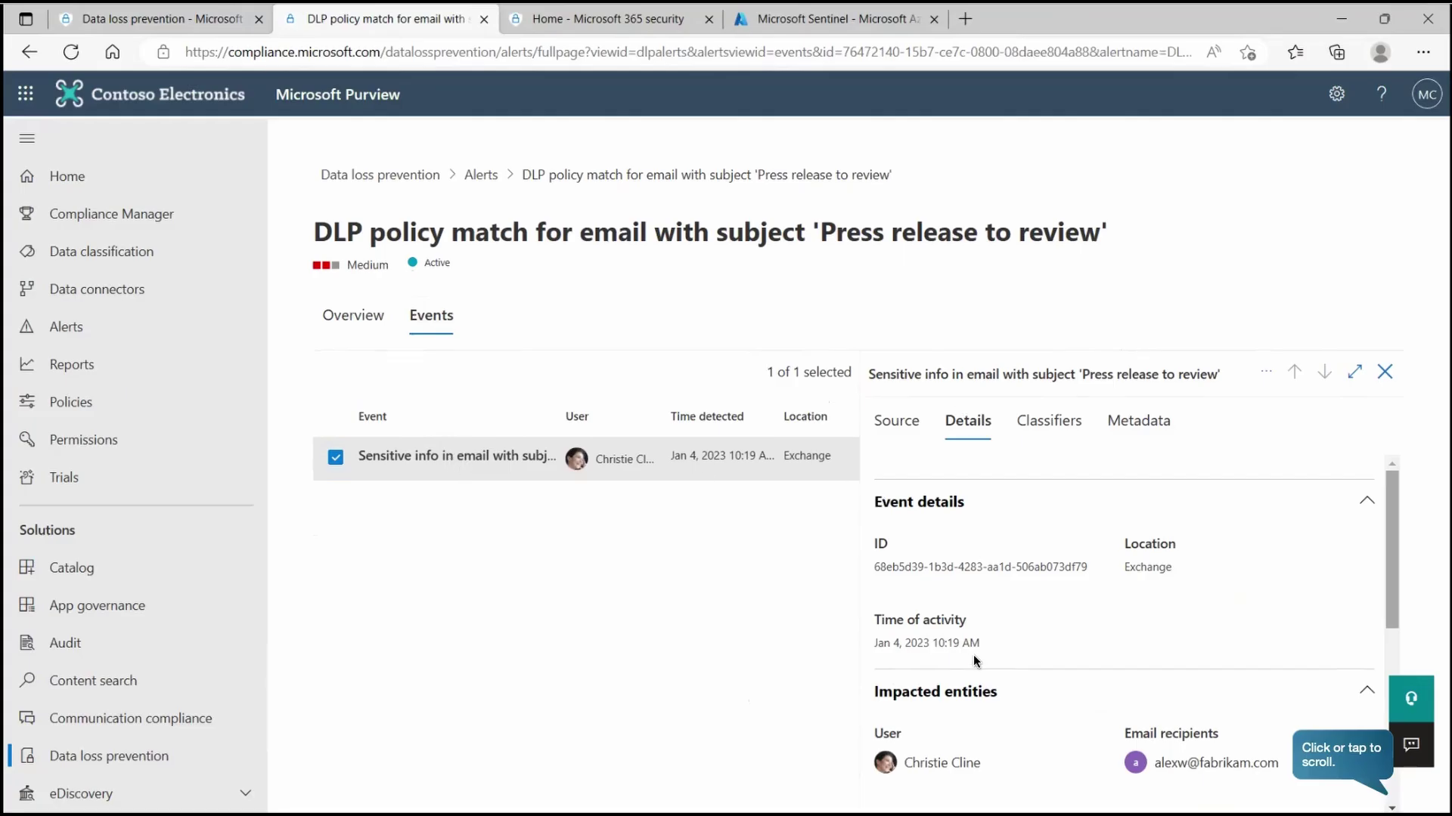
pyautogui.click(1349, 779)
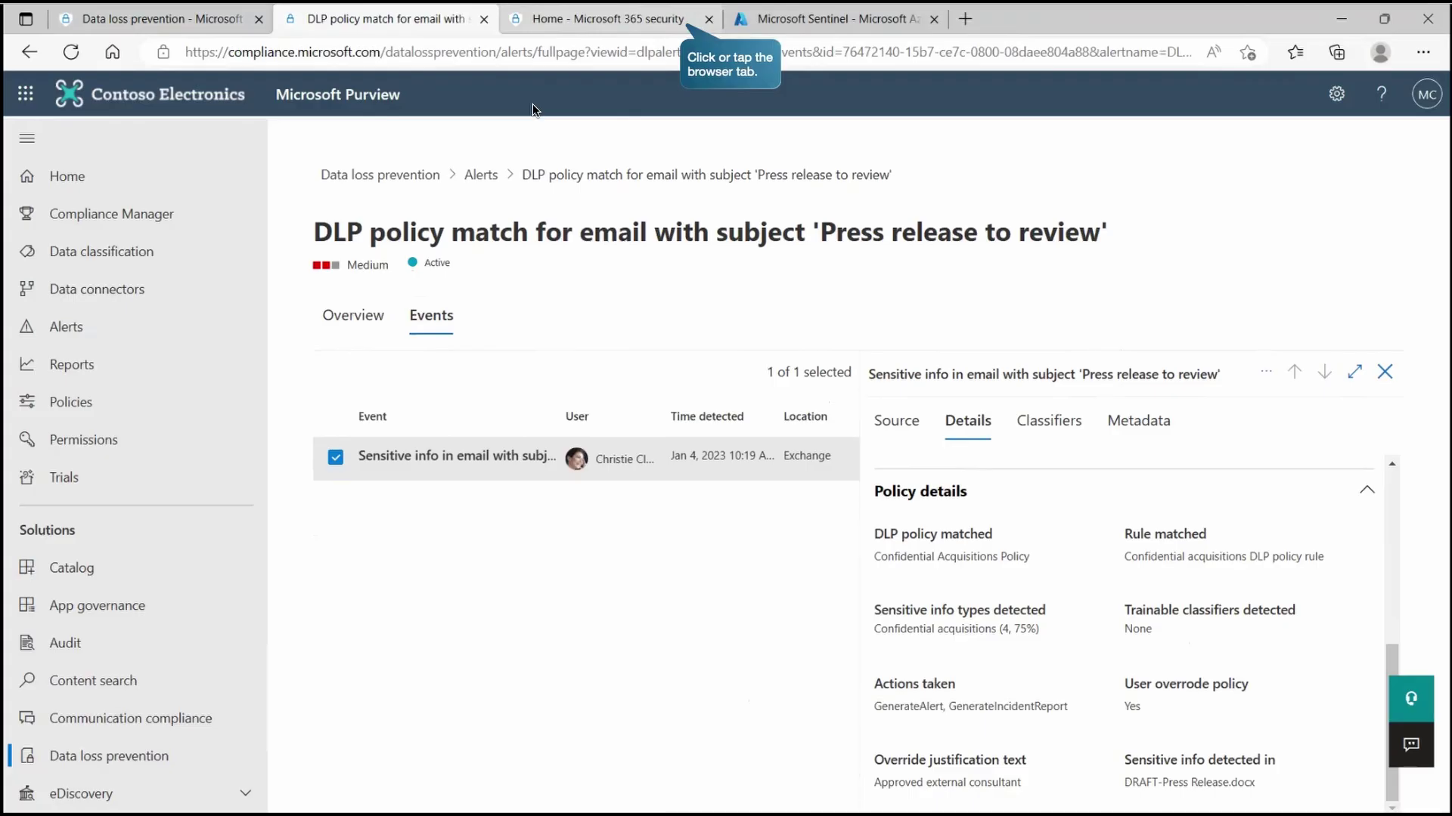
# - Switch to Microsoft 365 Defender and open the Alerts queue under Incidents & alerts
pyautogui.click(573, 24)
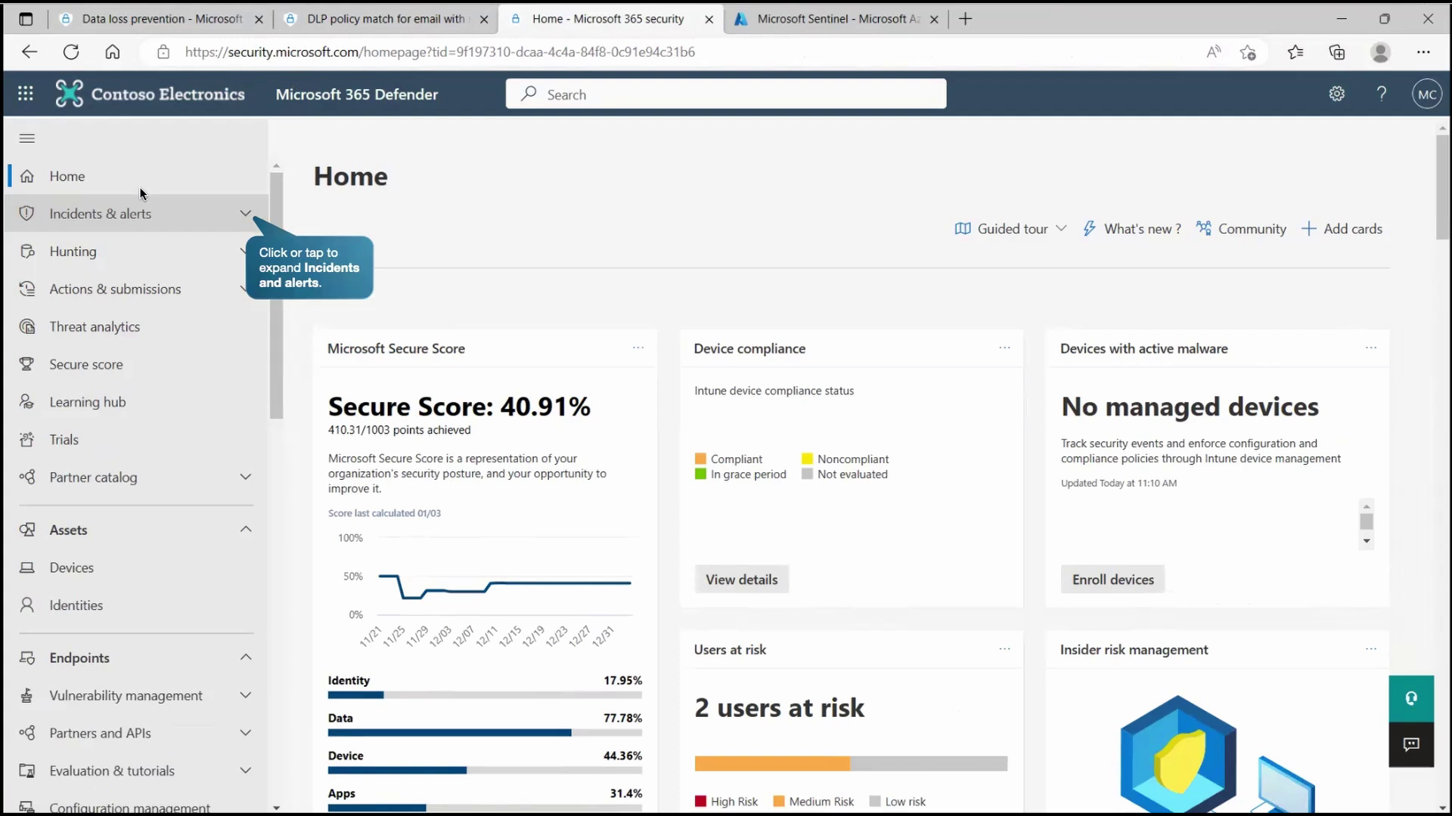
pyautogui.click(246, 215)
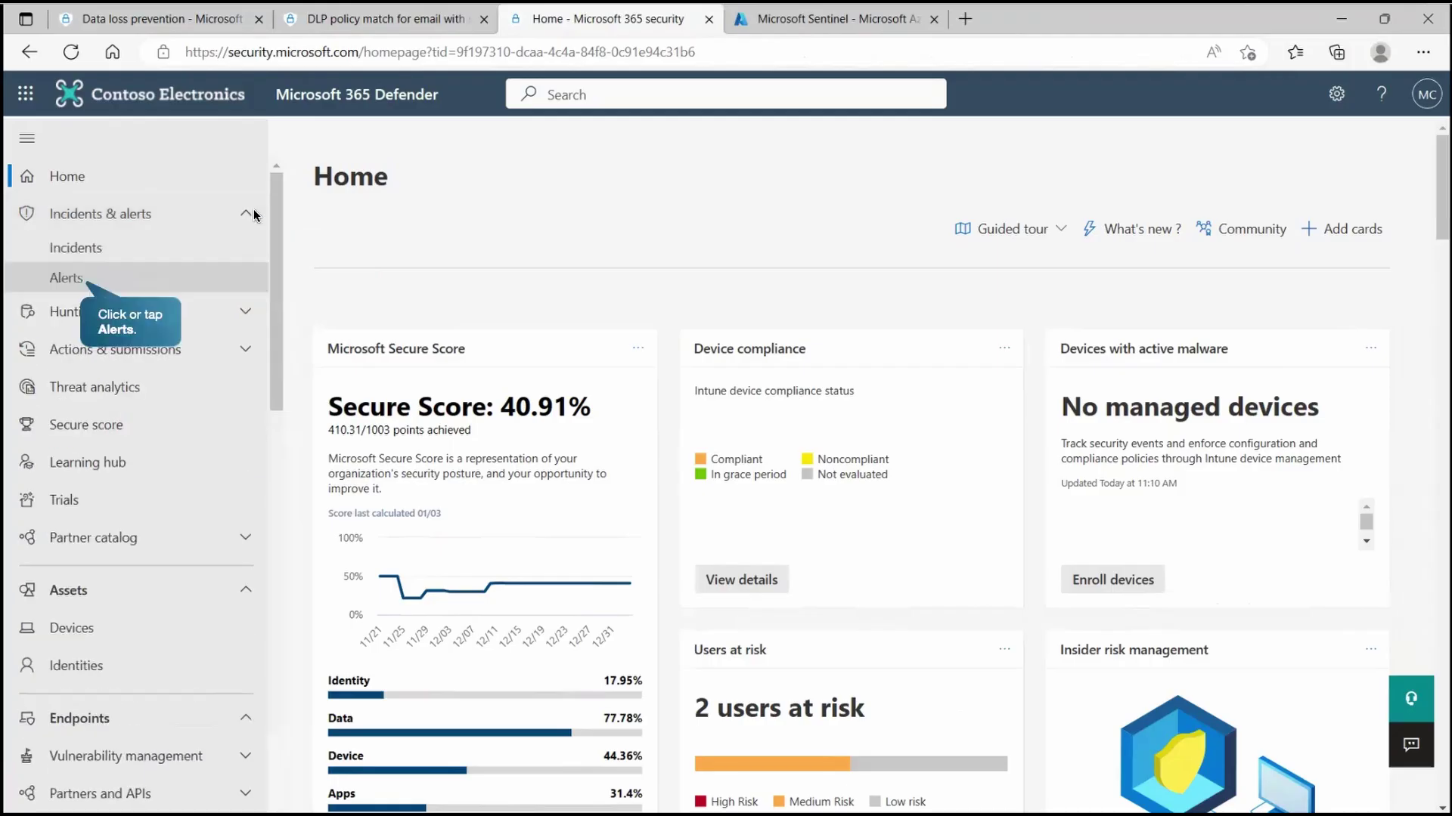
pyautogui.click(70, 280)
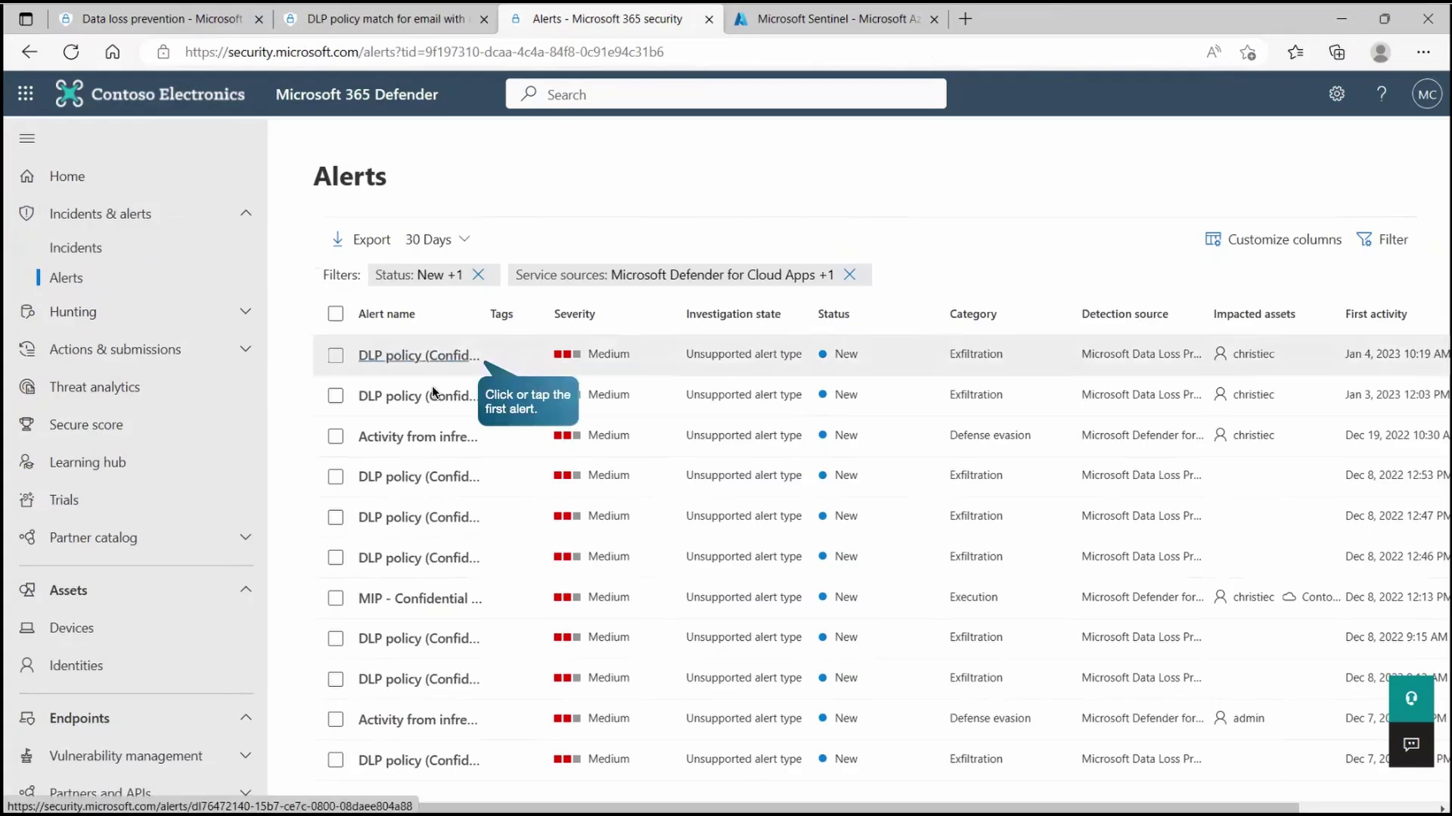
# - Review the newest 'Press release to review' alert: 4 Confidential acquisitions matches, linked to incident #16
pyautogui.click(437, 354)
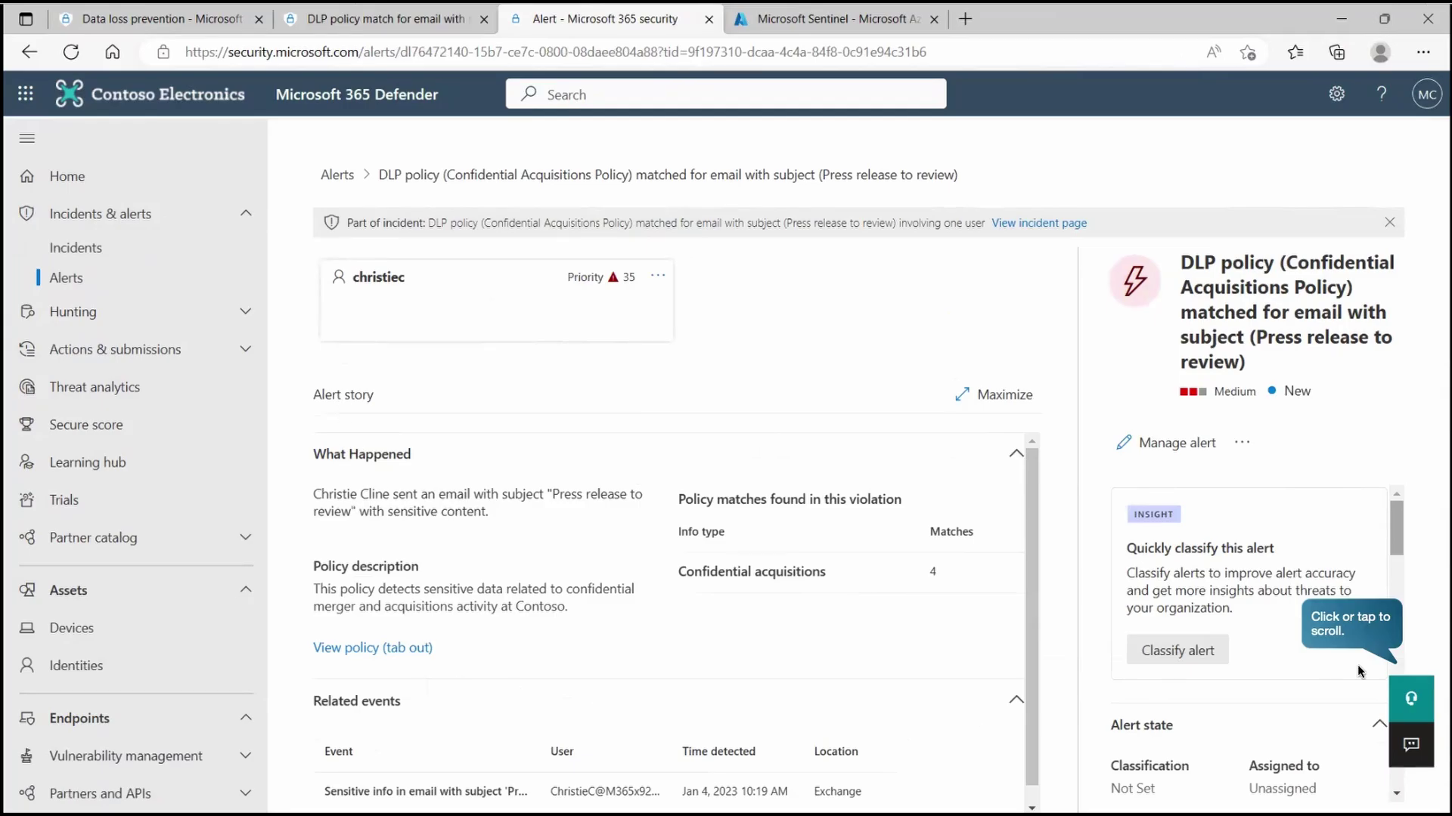
pyautogui.click(1400, 633)
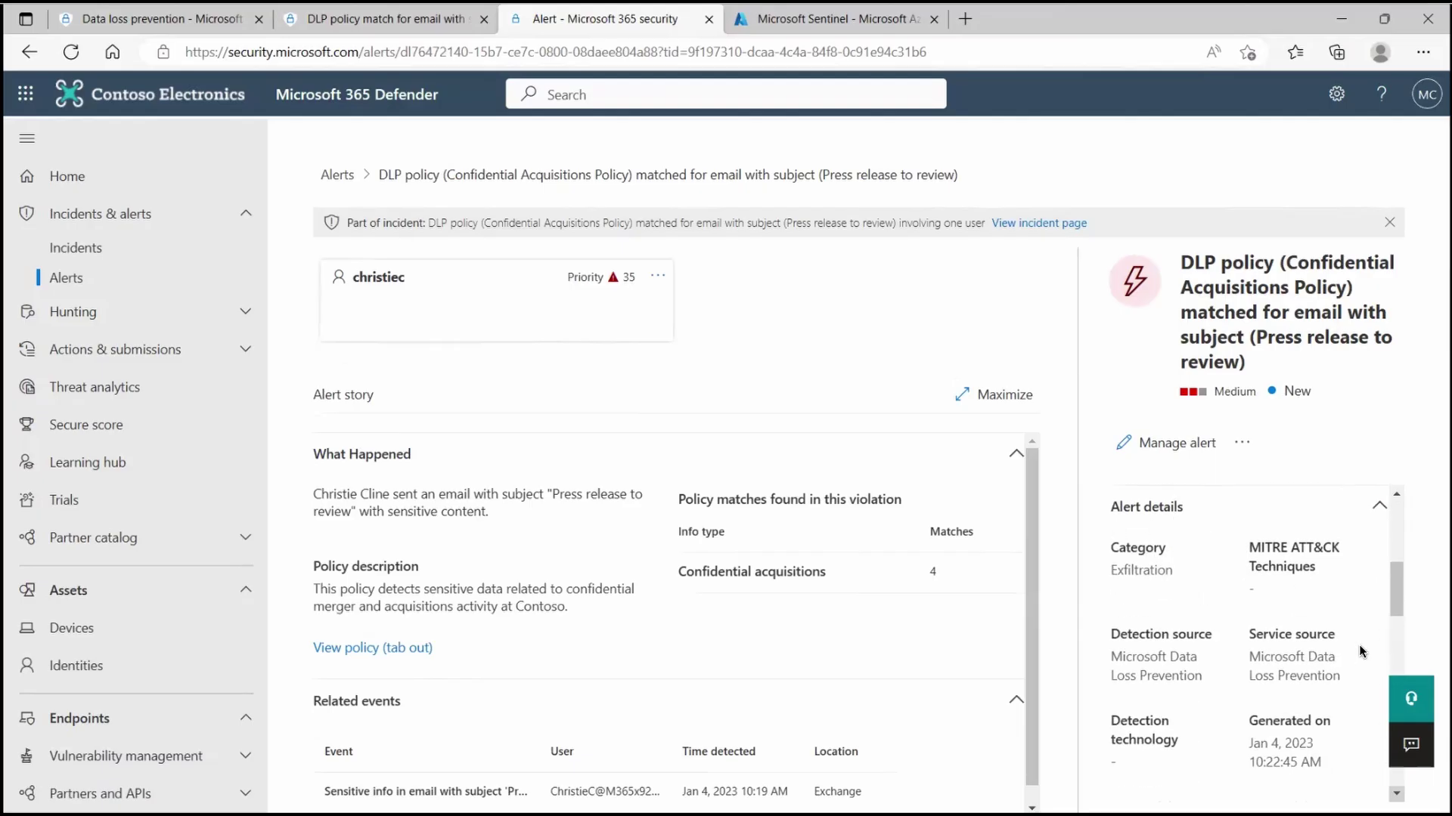
pyautogui.click(1394, 655)
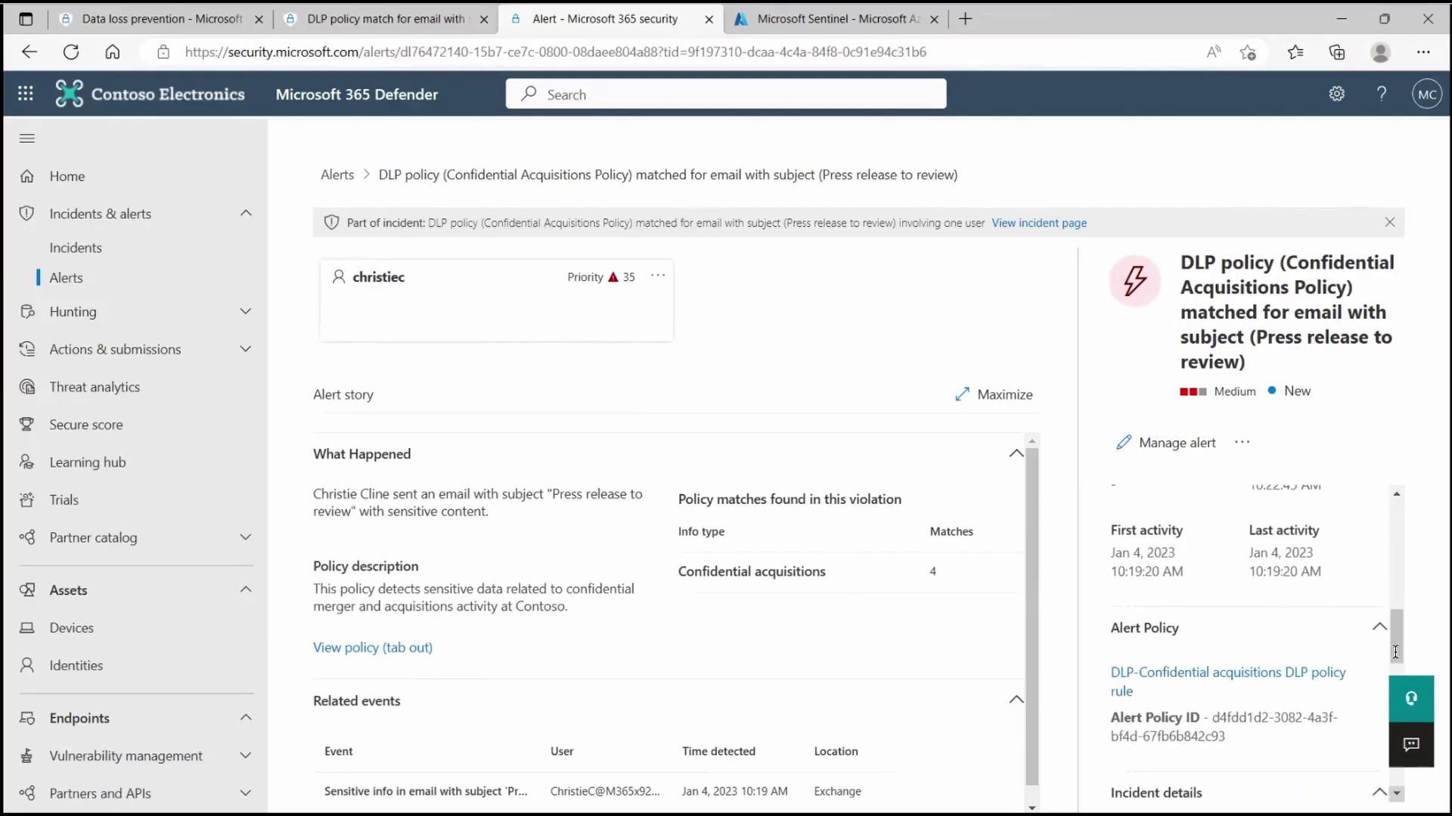
pyautogui.scroll(-3, 1394, 654)
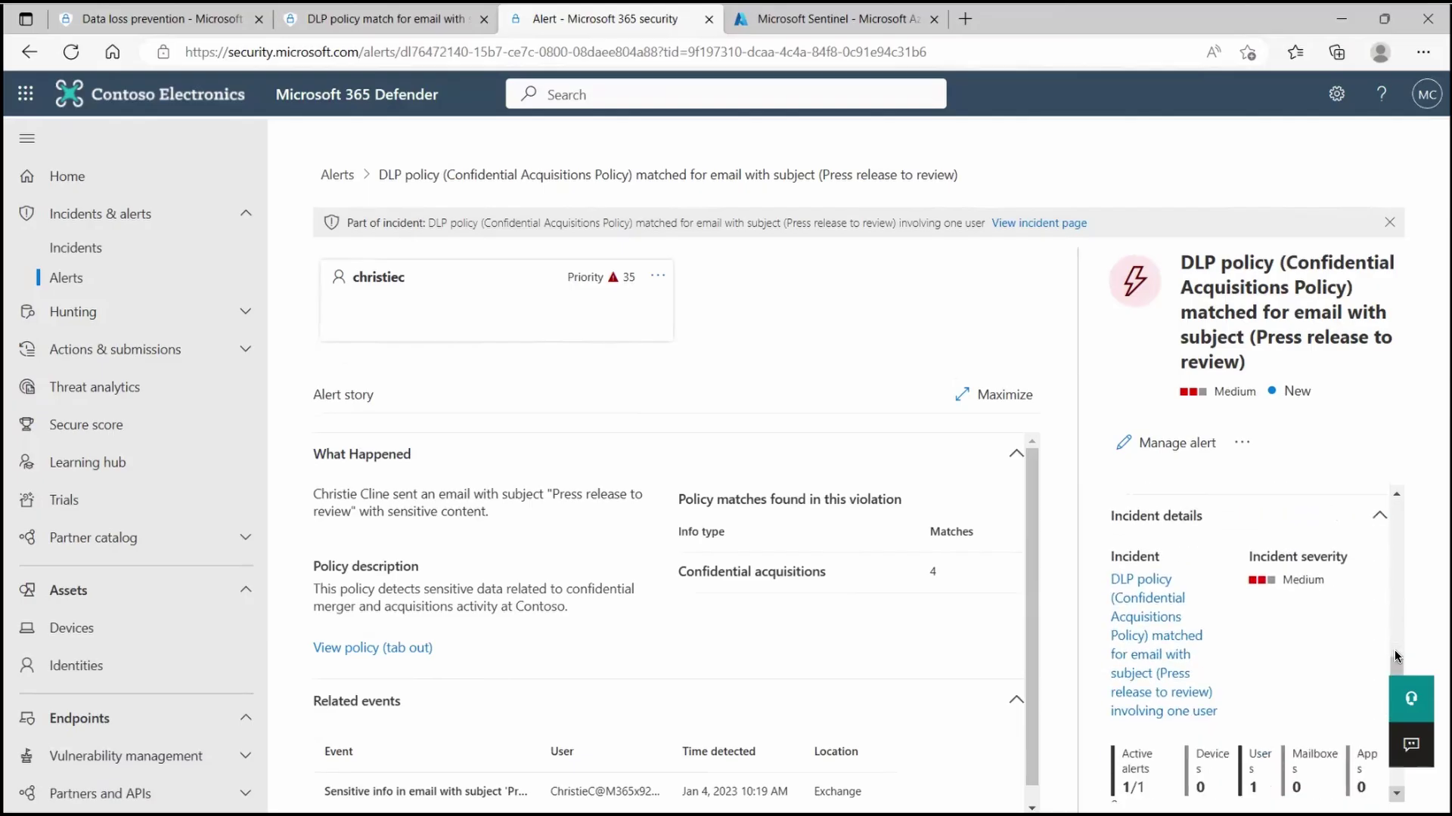
pyautogui.scroll(-2, 1396, 655)
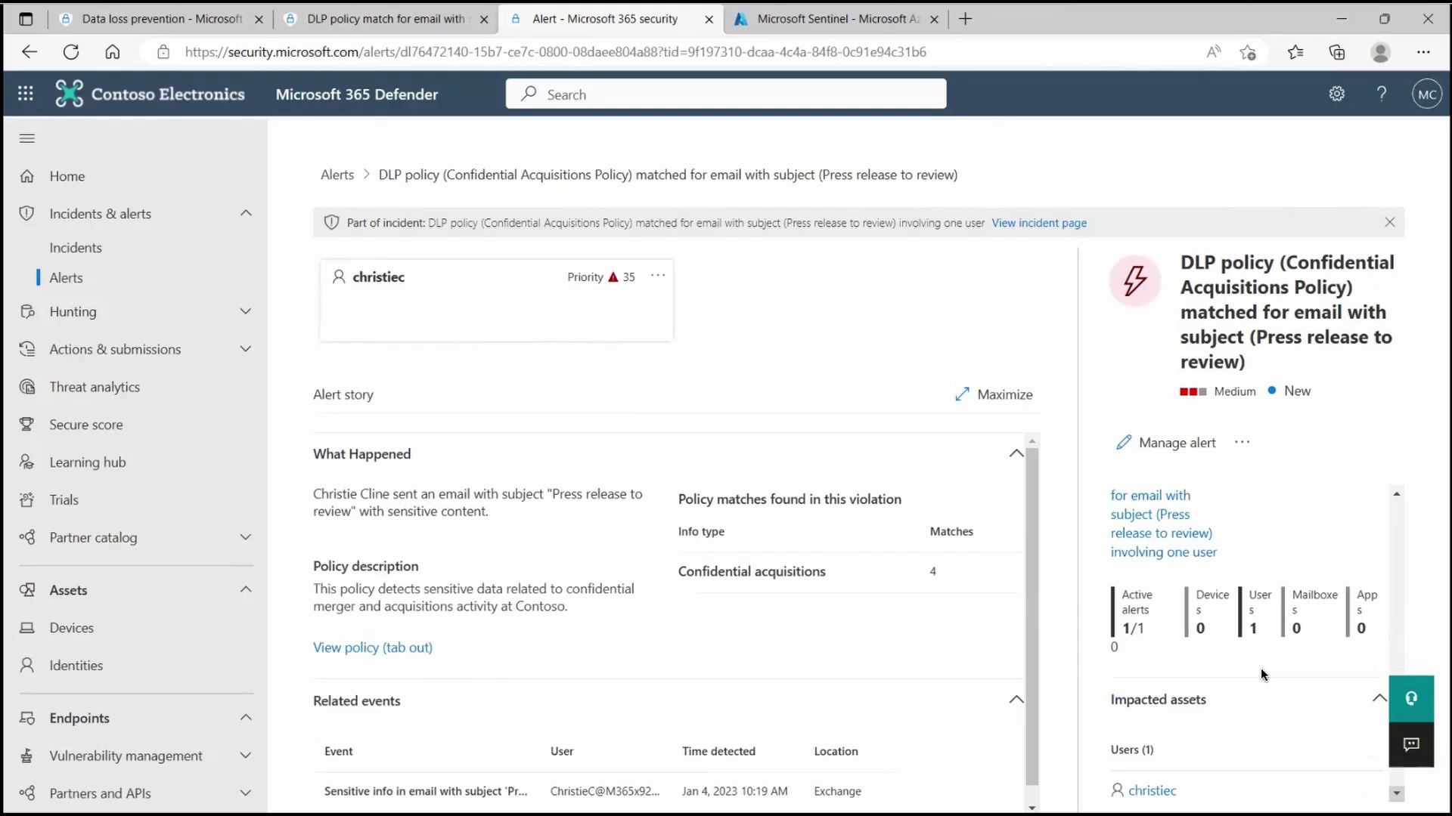
pyautogui.scroll(-4, 1259, 668)
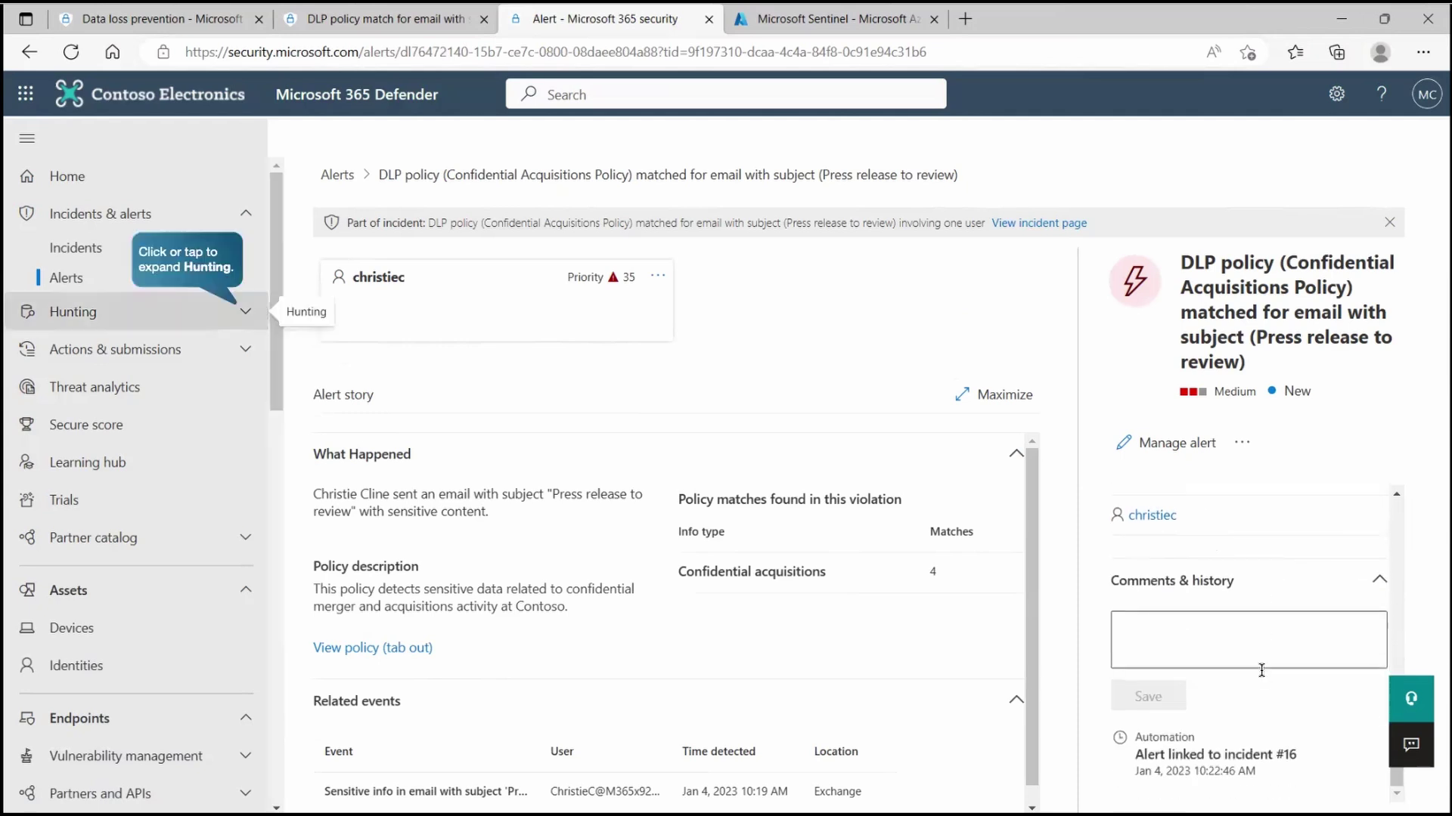
pyautogui.click(245, 312)
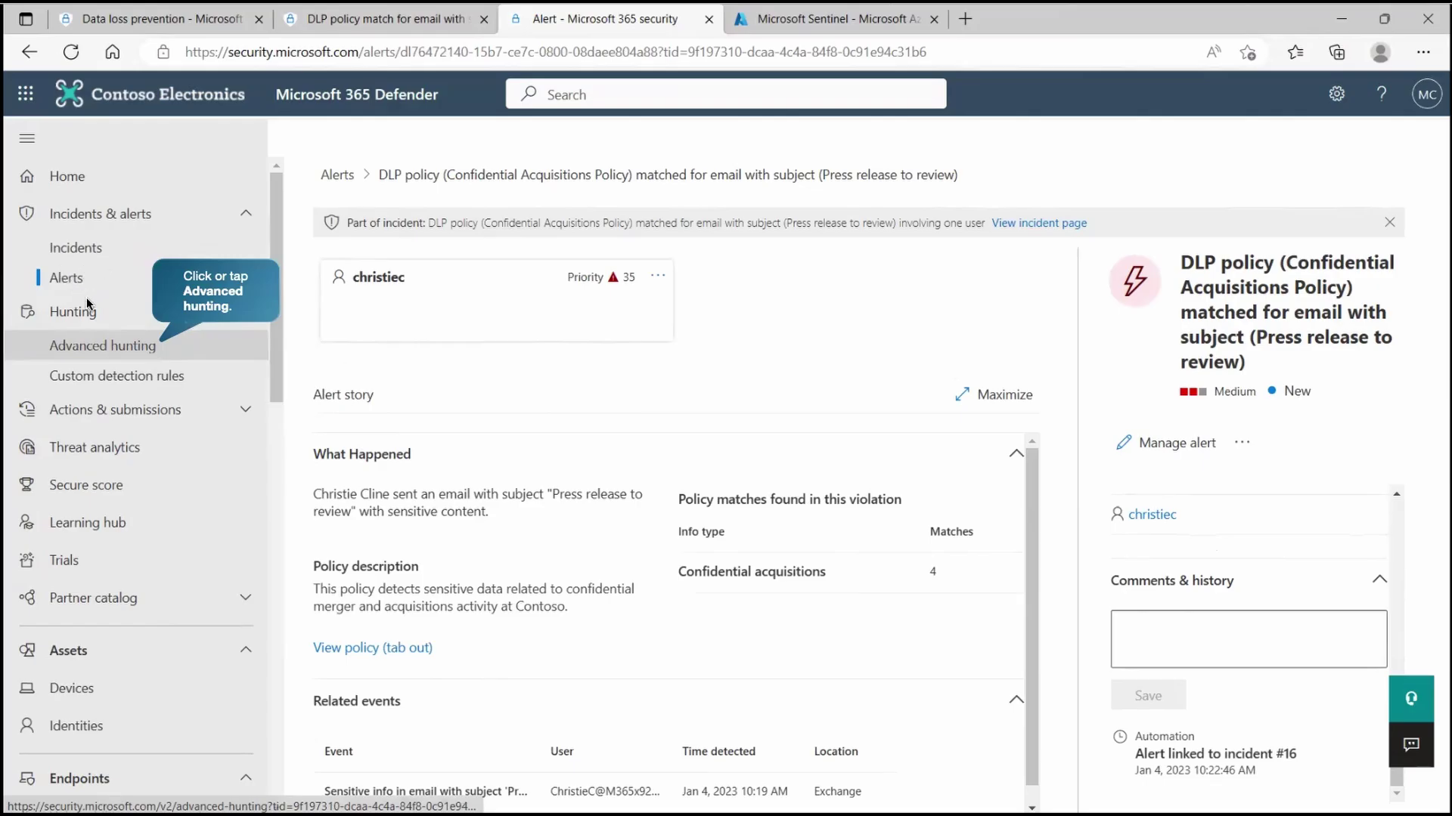
# - Open Advanced hunting and create a new query in the guided query builder
pyautogui.click(130, 353)
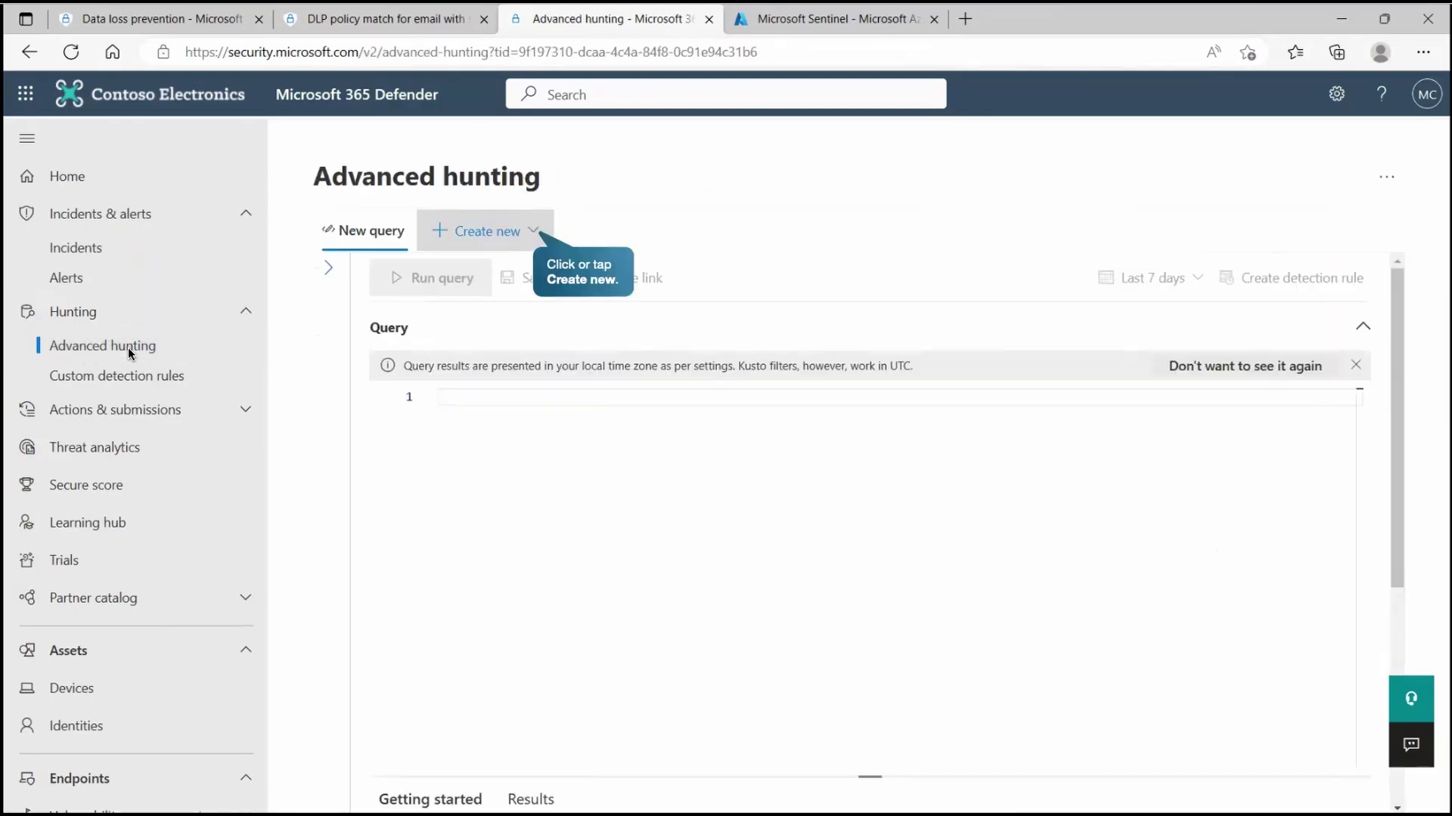
pyautogui.click(527, 242)
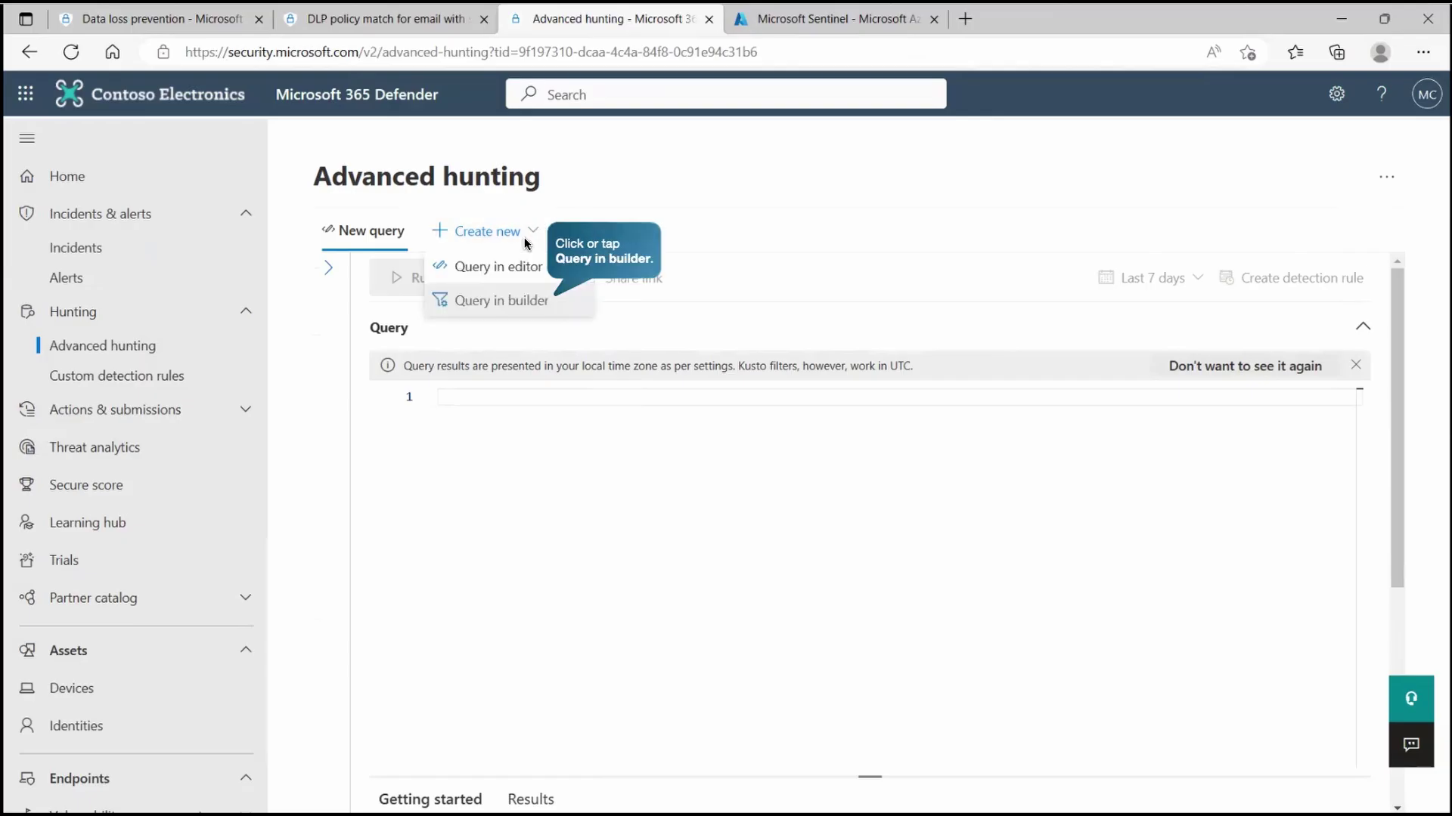
pyautogui.click(510, 302)
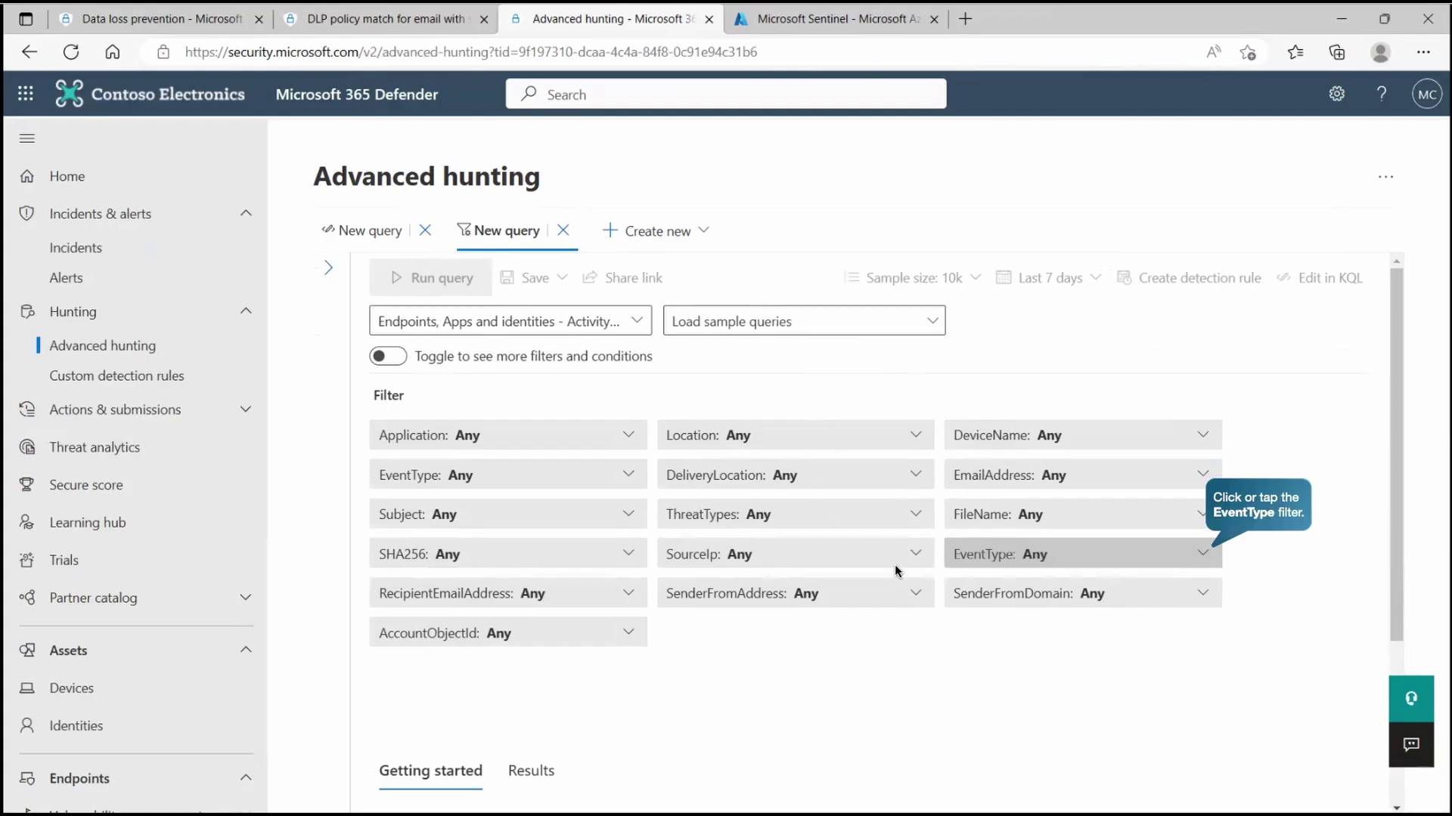
# - Filter the query's EventType to the CloudAppEvents DLPRuleMatch event type
pyautogui.click(1151, 556)
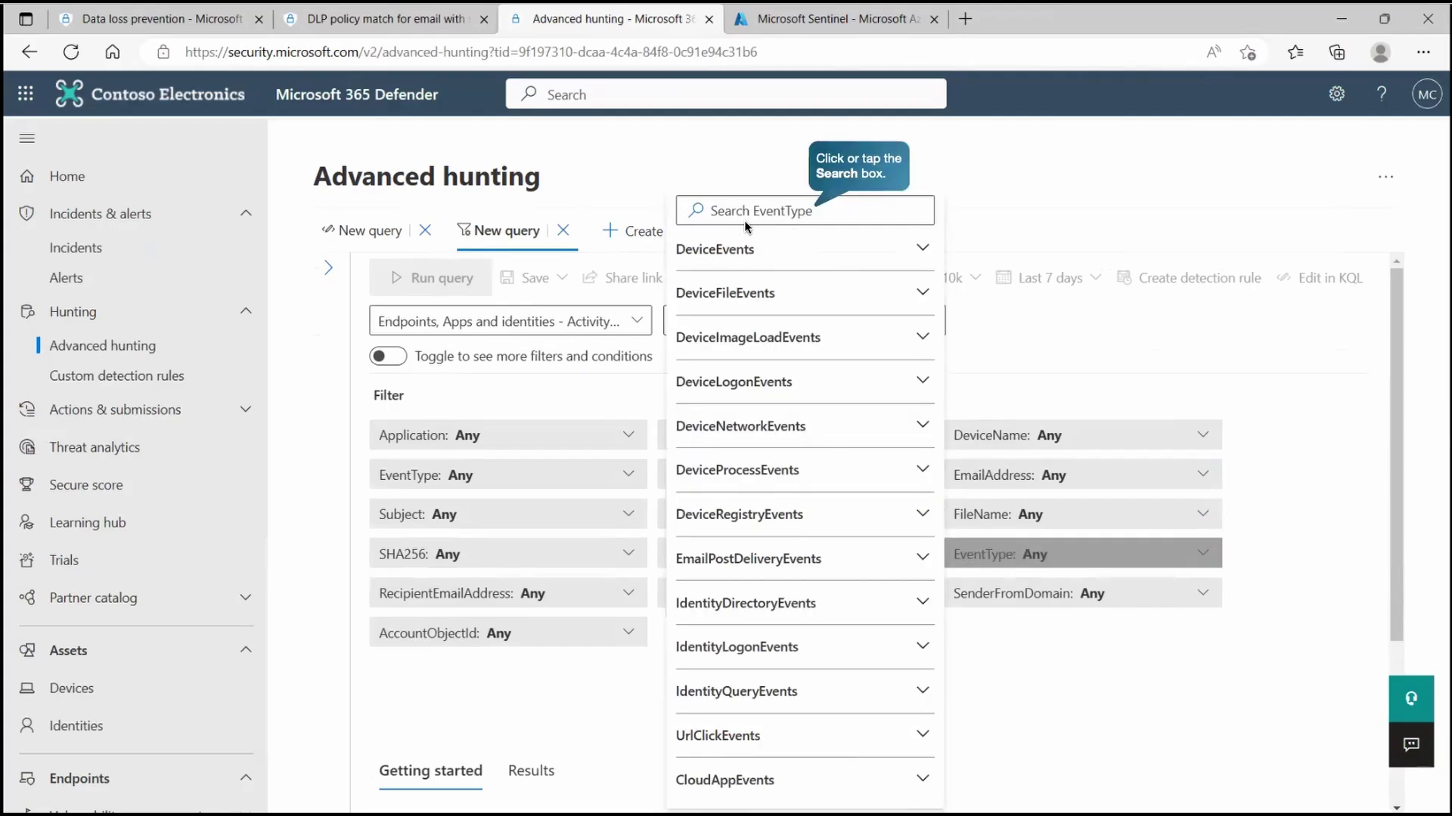
pyautogui.click(774, 211)
pyautogui.write('DLP')
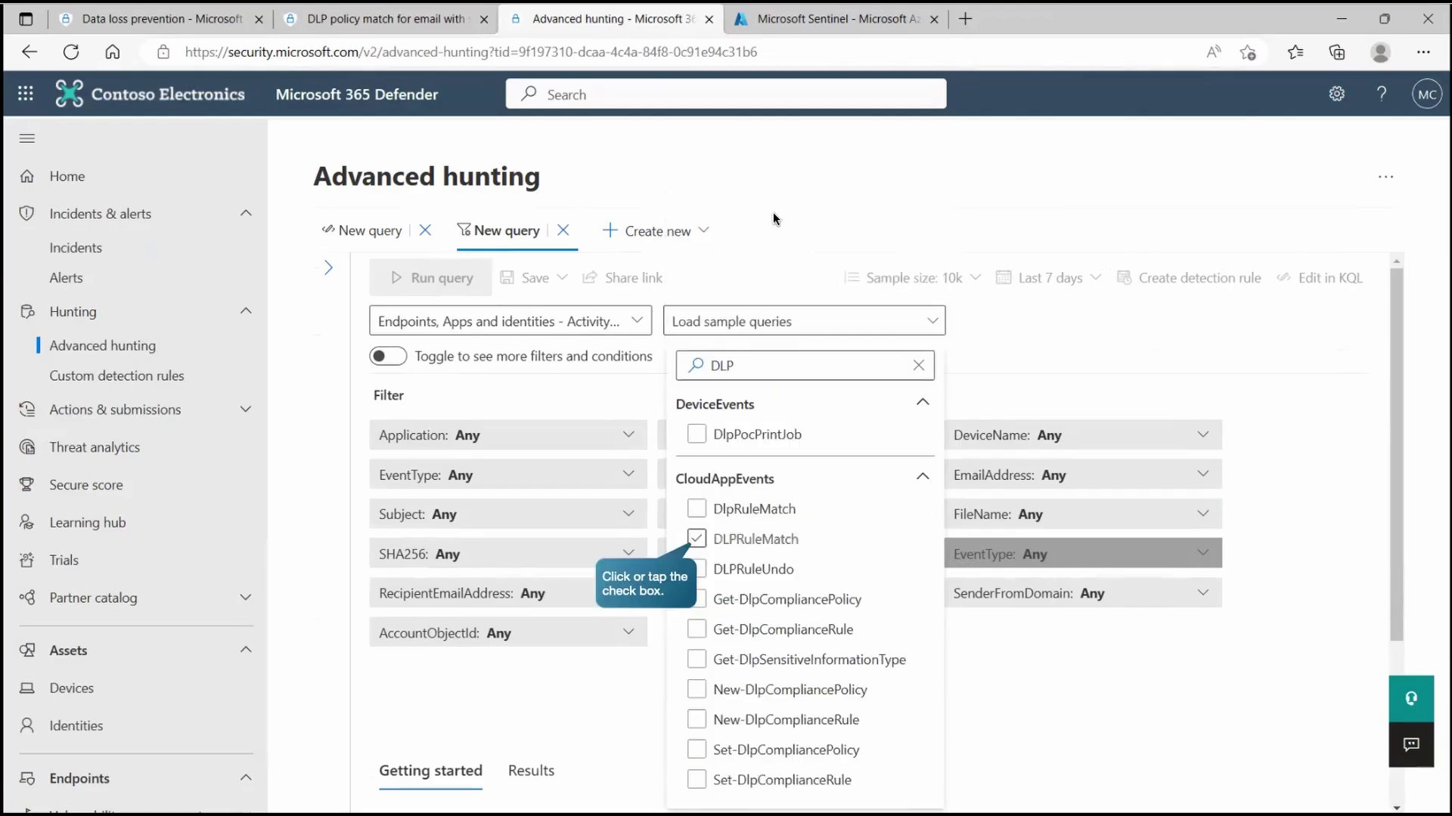
pyautogui.click(696, 538)
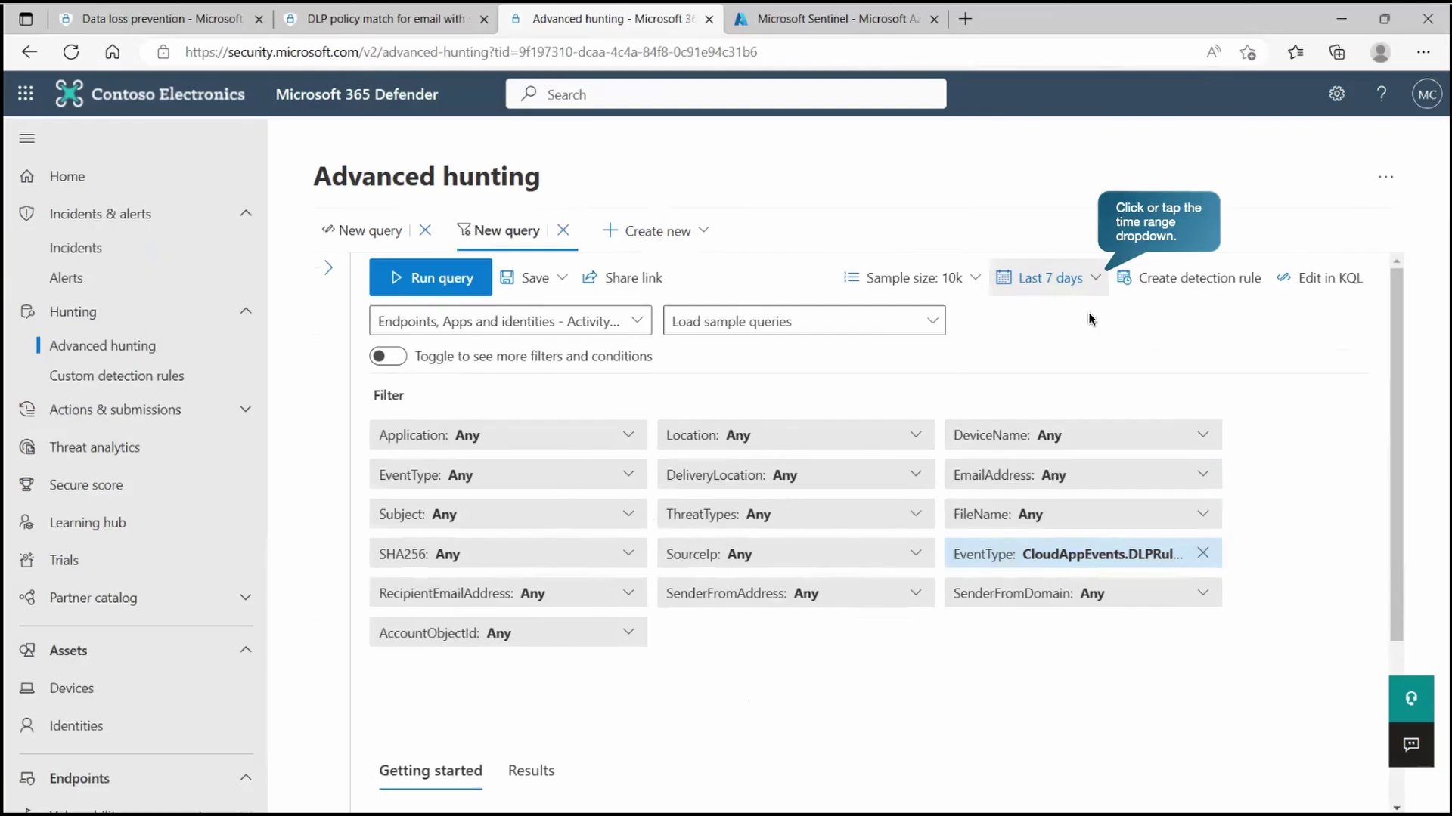
# - Widen the time range to the last 30 days and run the query
pyautogui.click(1094, 282)
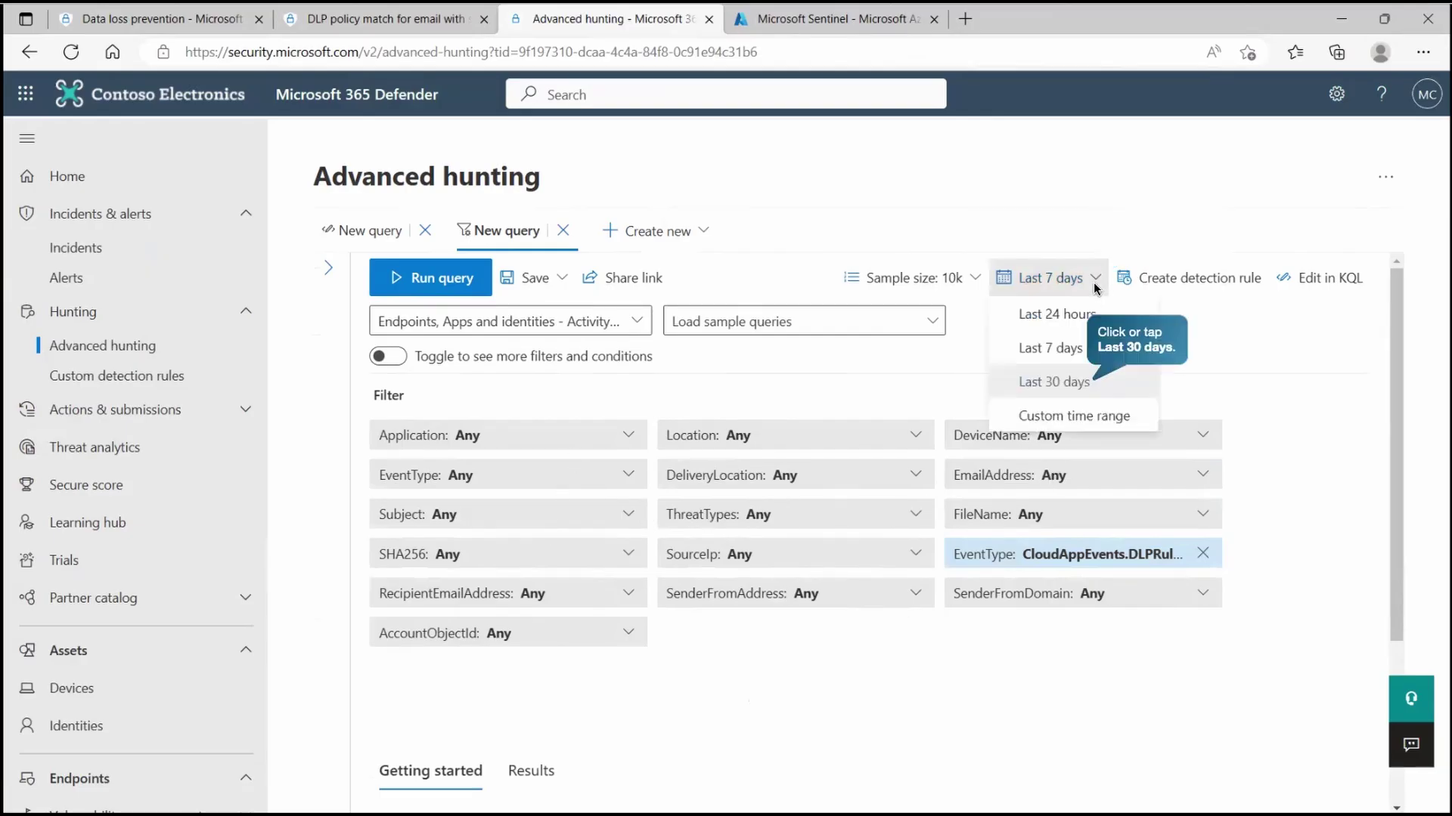
pyautogui.click(1059, 387)
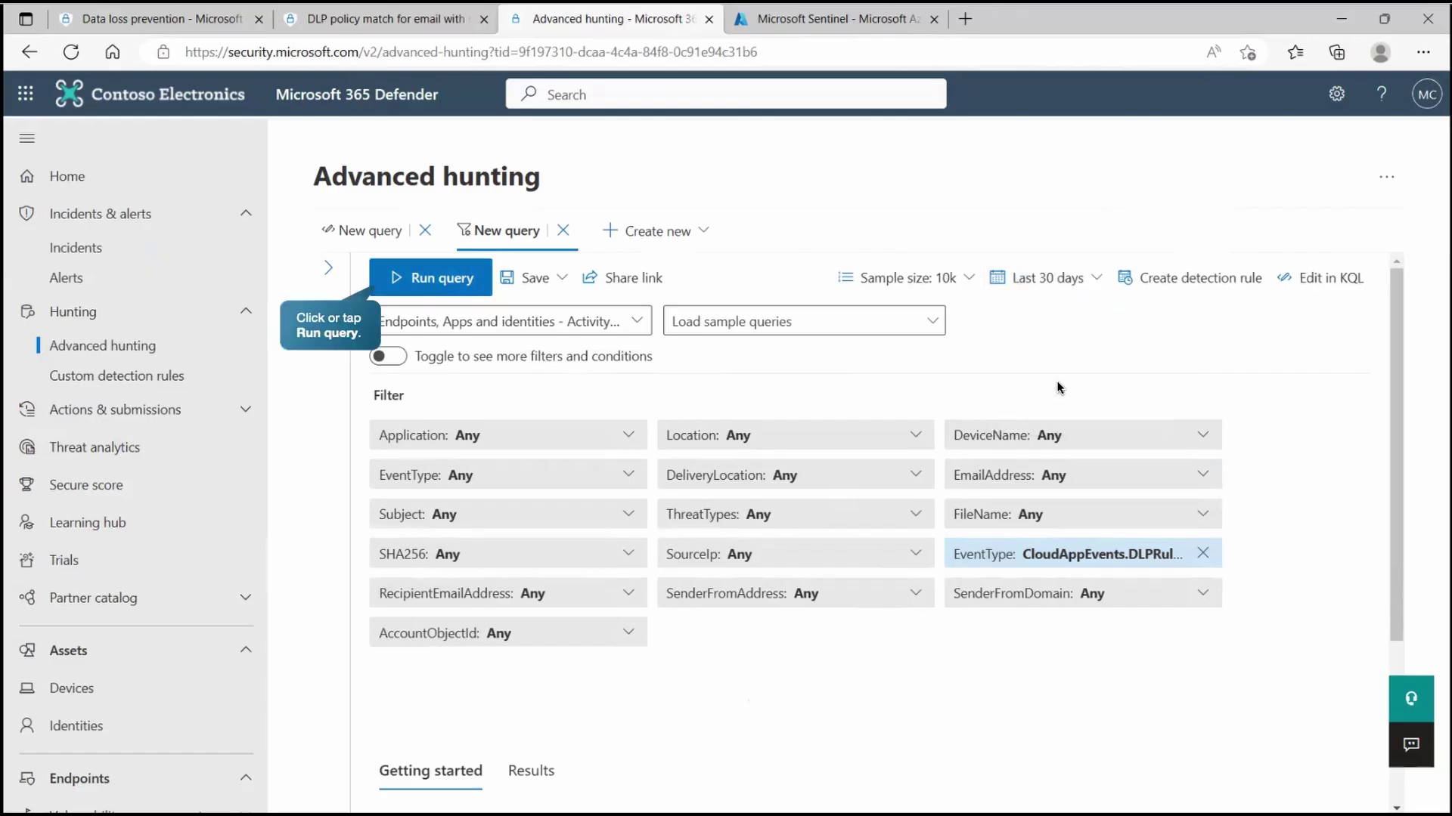
pyautogui.click(433, 285)
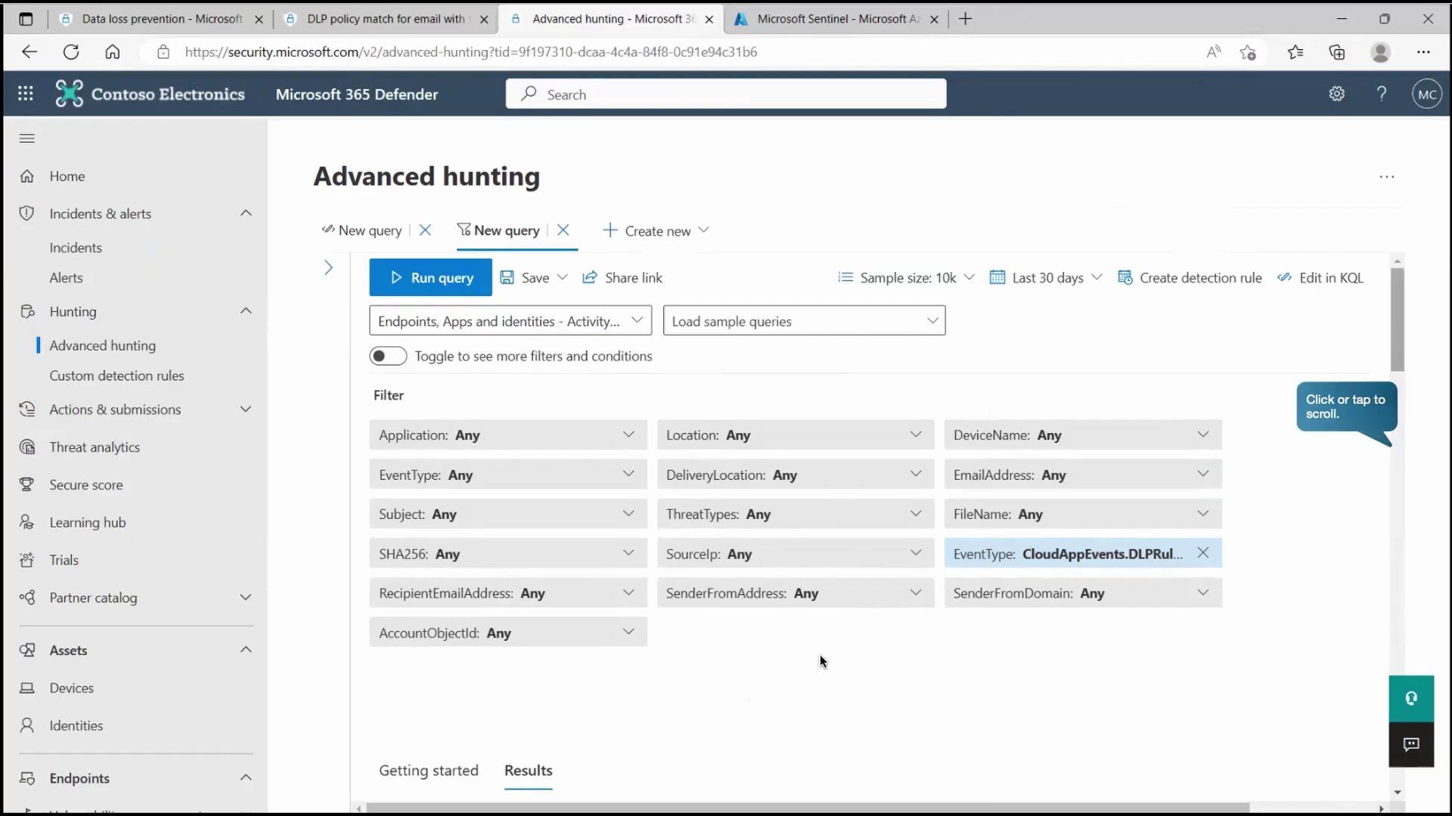
# - Inspect the first DLP rule match record and its RawEventData, then switch to the Microsoft Sentinel tab
pyautogui.click(1404, 563)
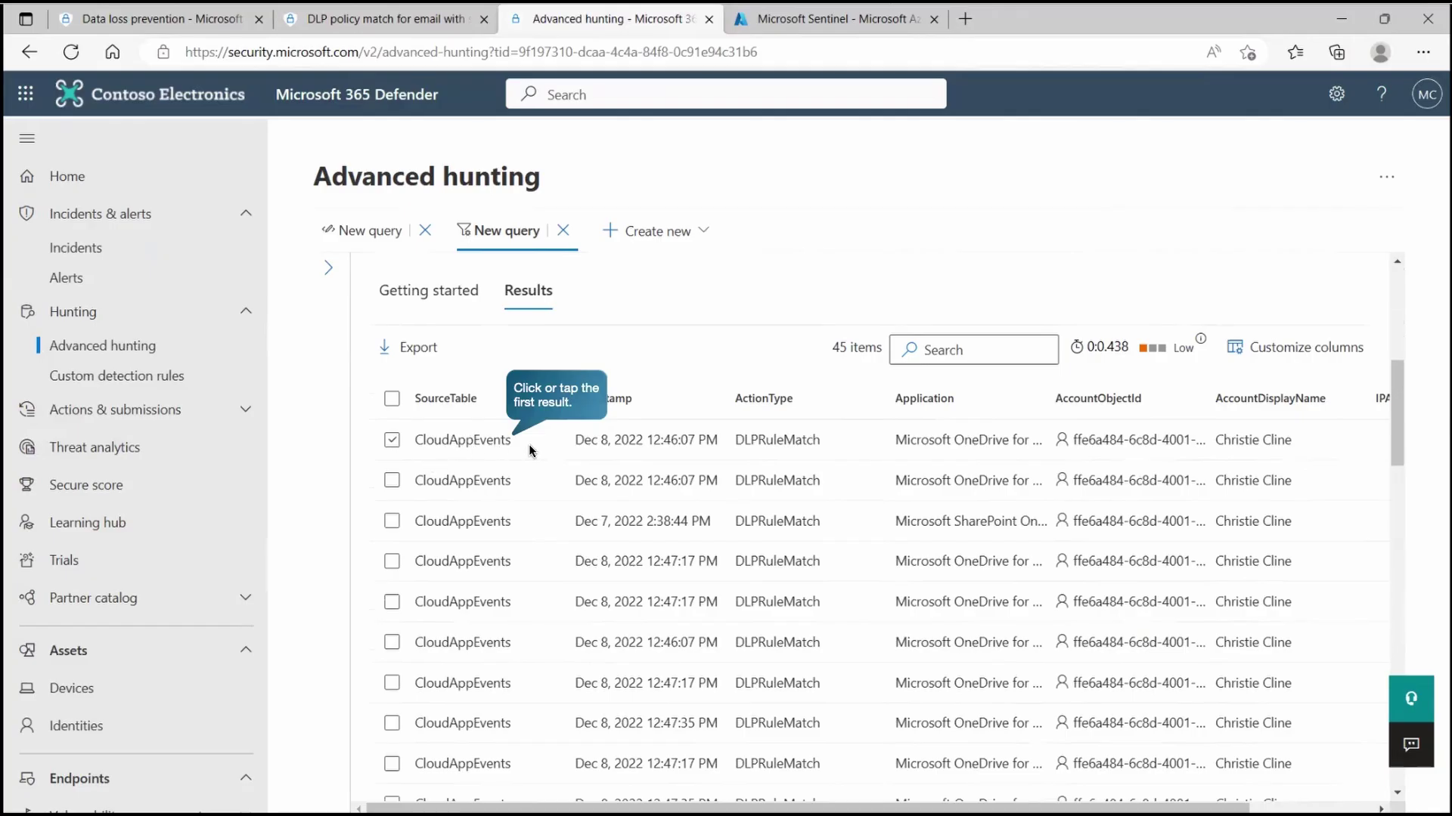
pyautogui.click(475, 445)
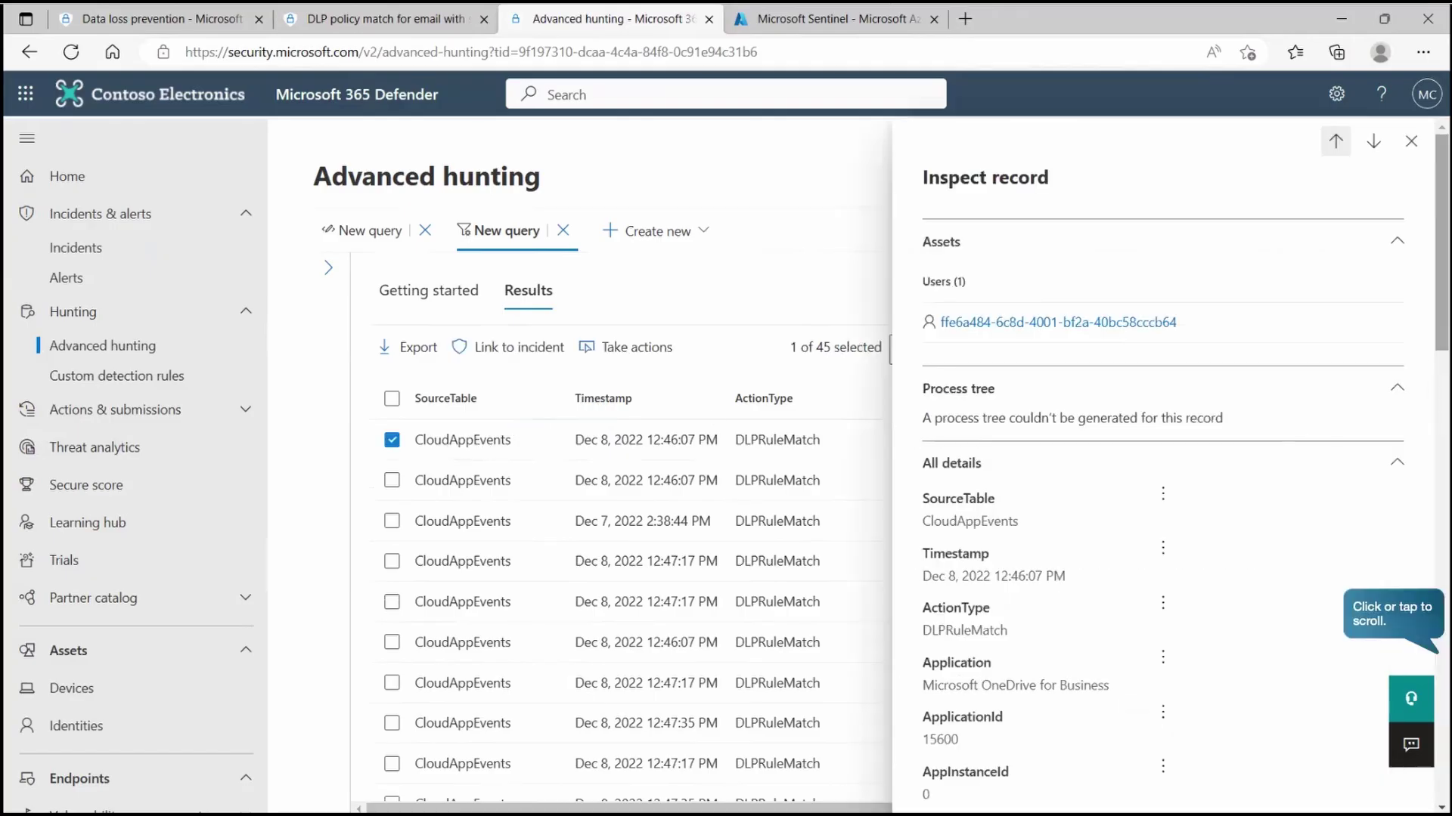
pyautogui.click(1391, 614)
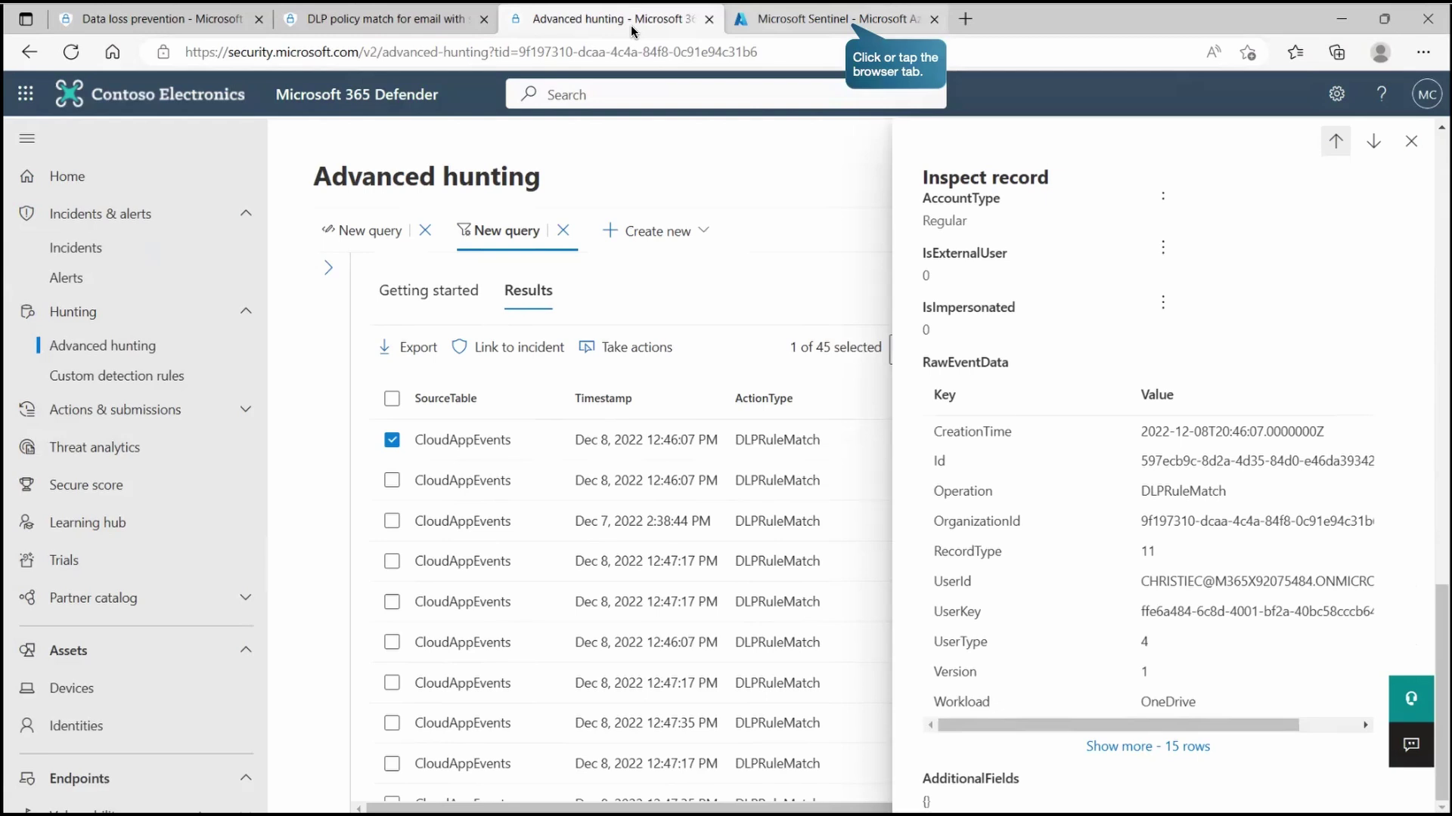
pyautogui.click(808, 28)
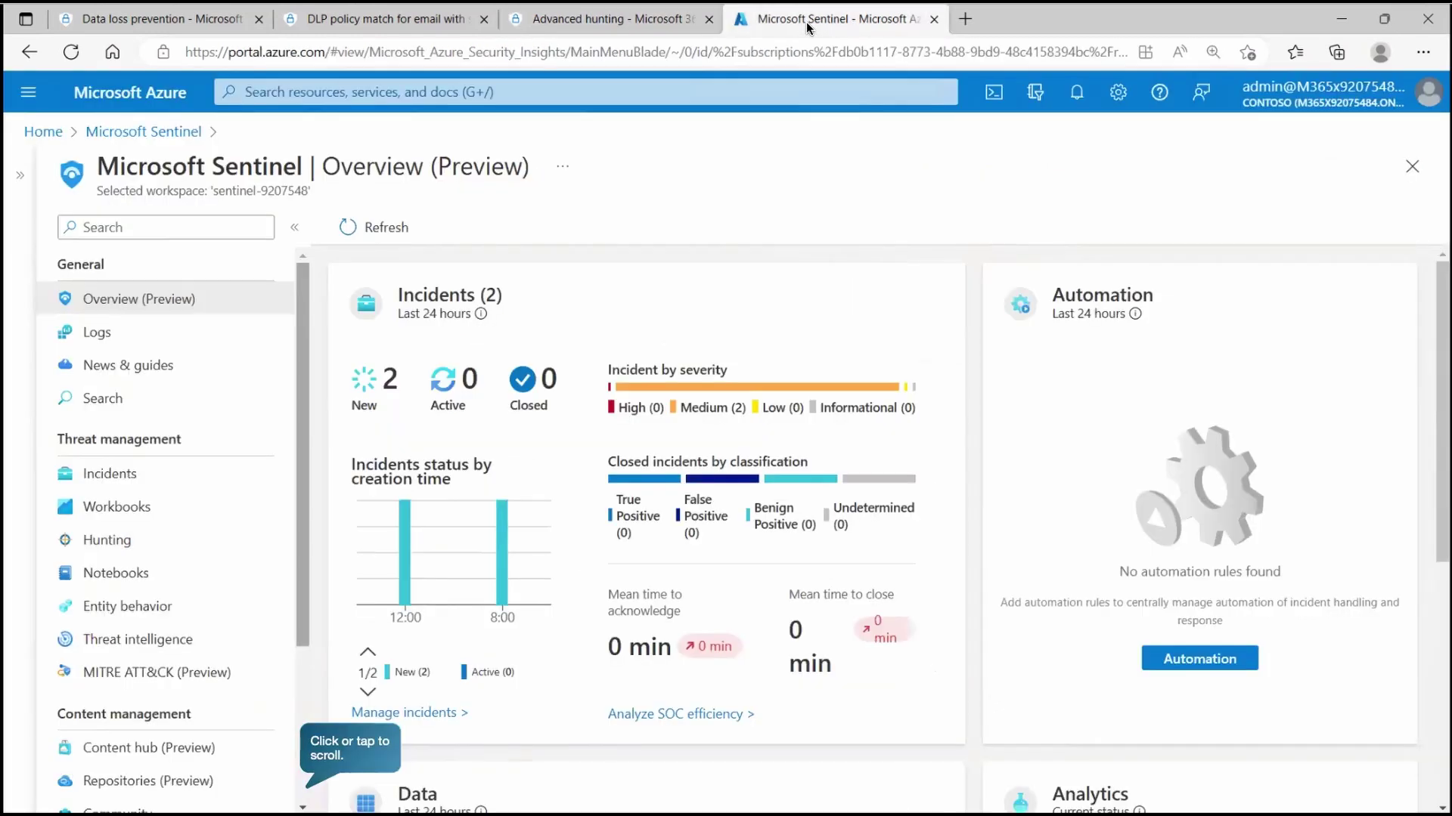
# - Search Data connectors for 'Microsoft 365 Defender' and show that connector's details
pyautogui.click(306, 788)
pyautogui.click(143, 660)
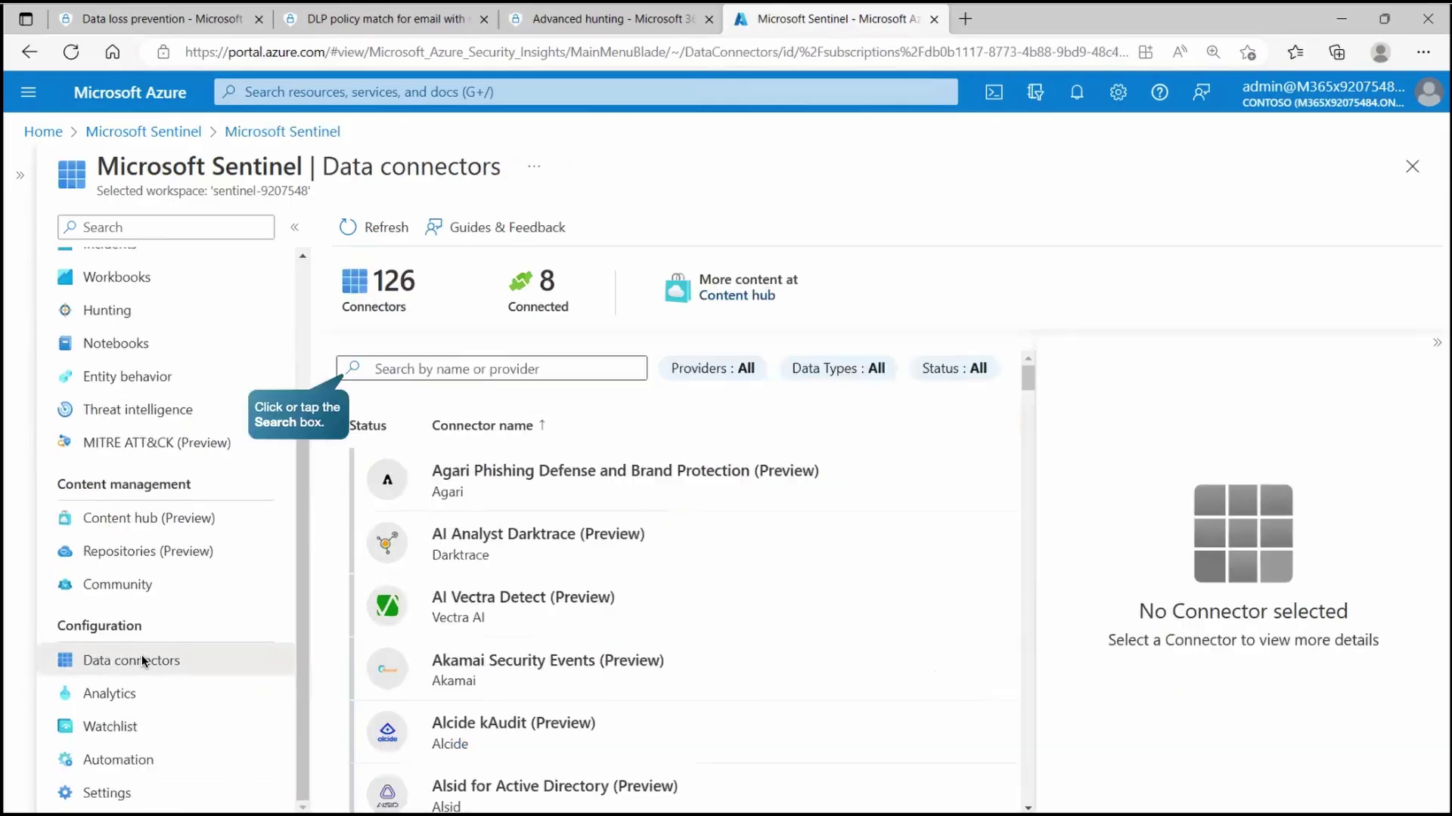
pyautogui.click(405, 373)
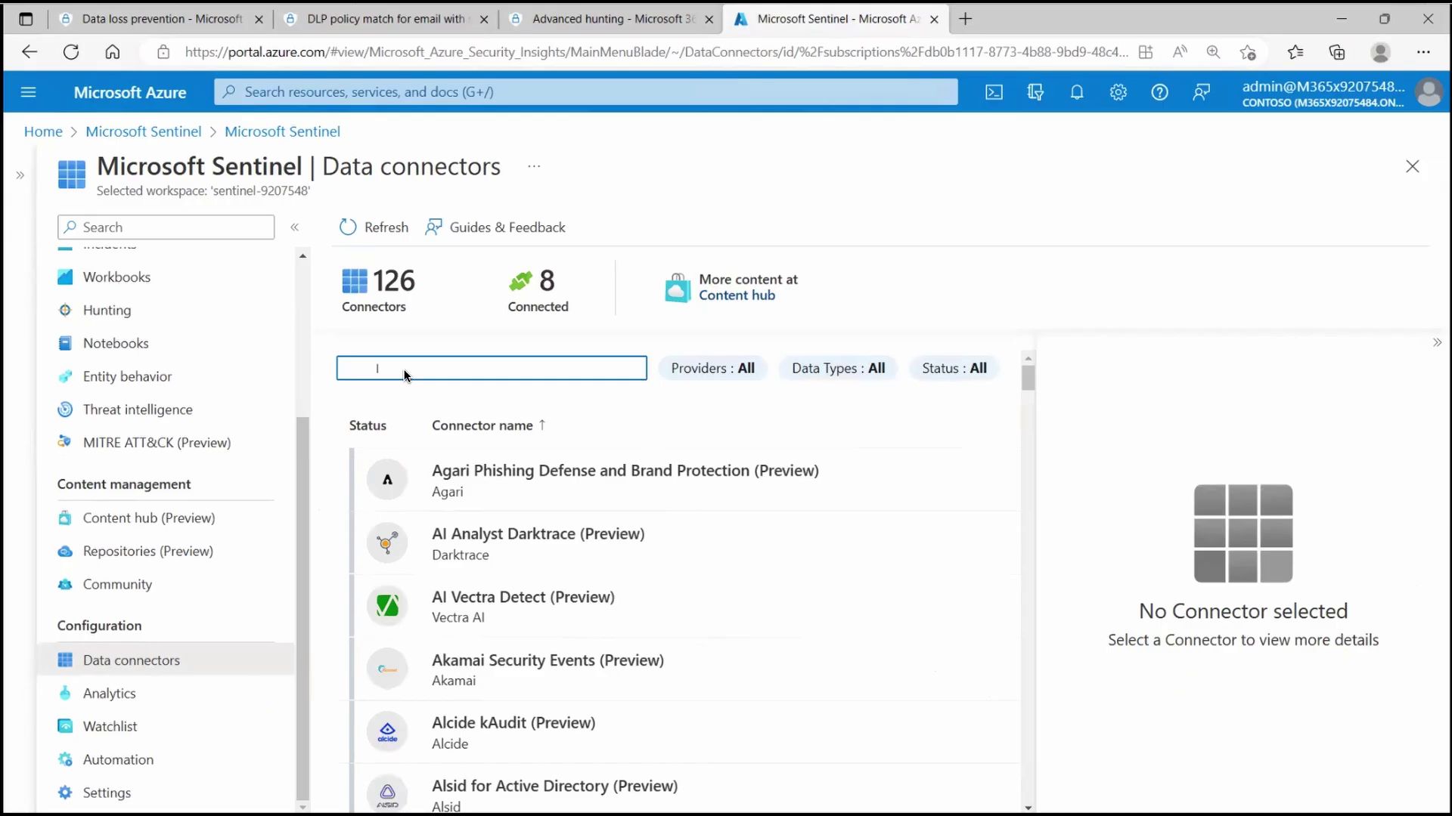
pyautogui.write('Microsoft 365 Defender')
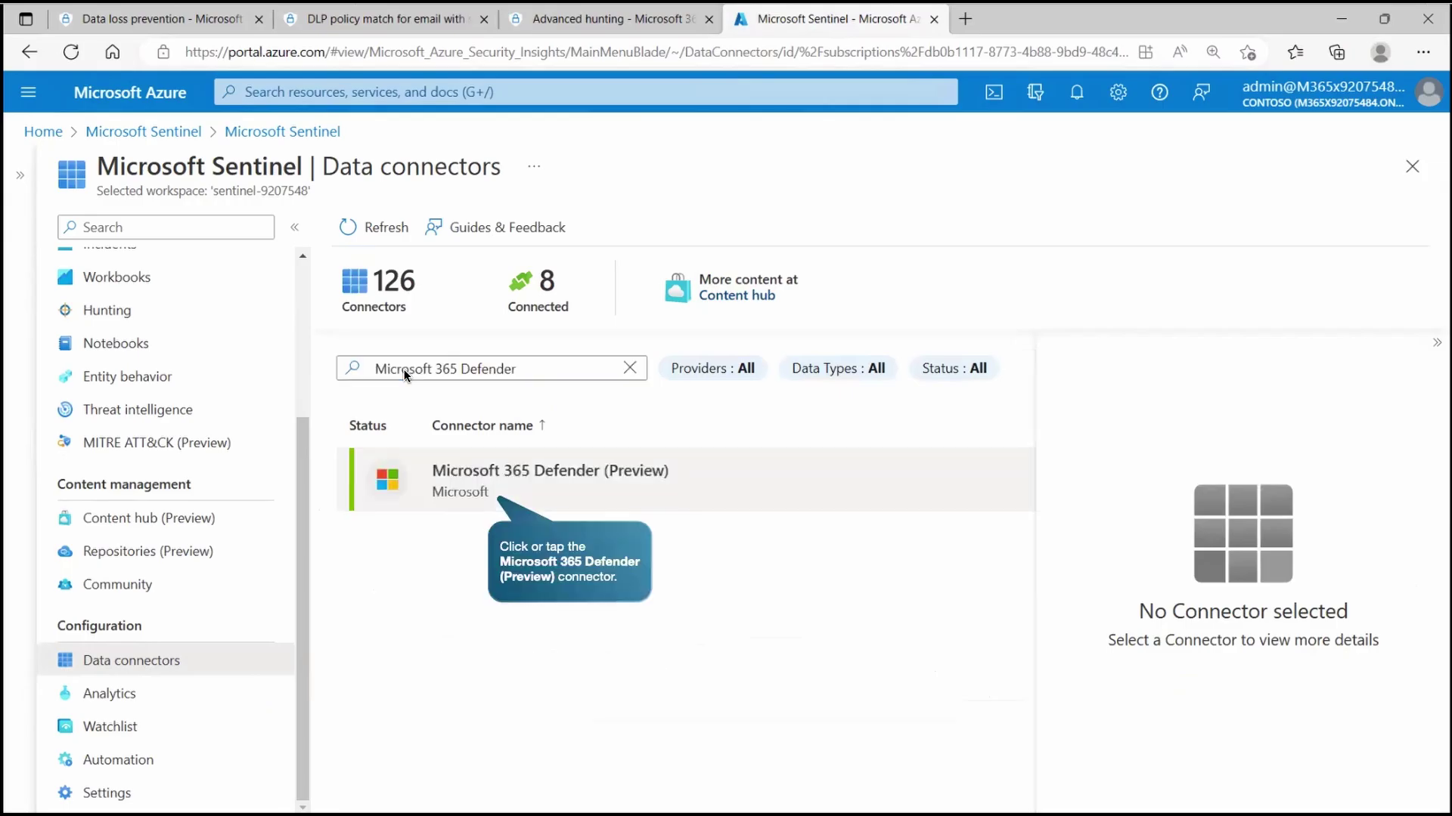
pyautogui.click(478, 499)
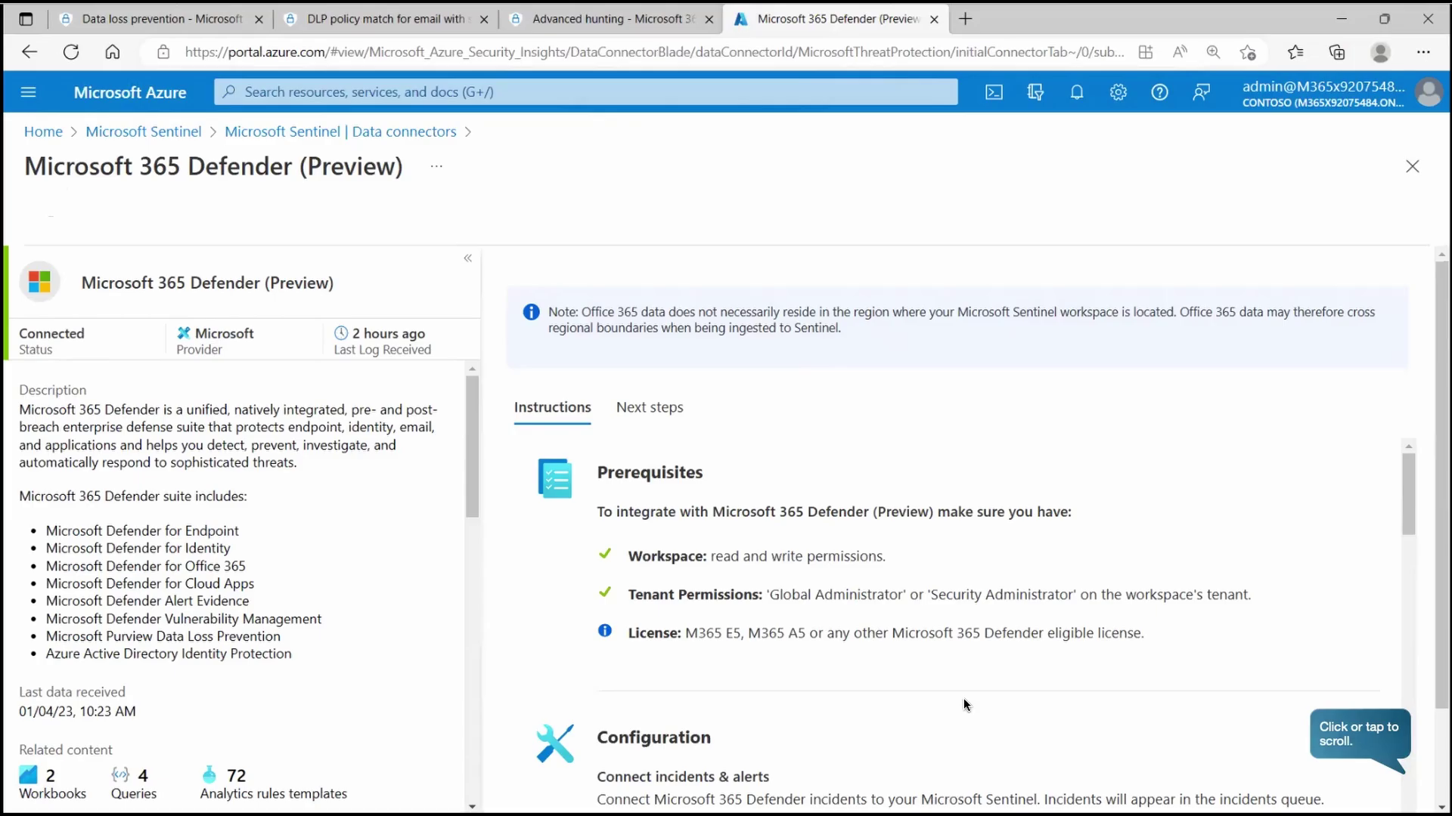
# - Check that CloudAppEvents is connected under Defender for Cloud Apps, then close the connector page
pyautogui.click(1393, 751)
pyautogui.scroll(-9, 1394, 751)
pyautogui.scroll(-8, 1394, 751)
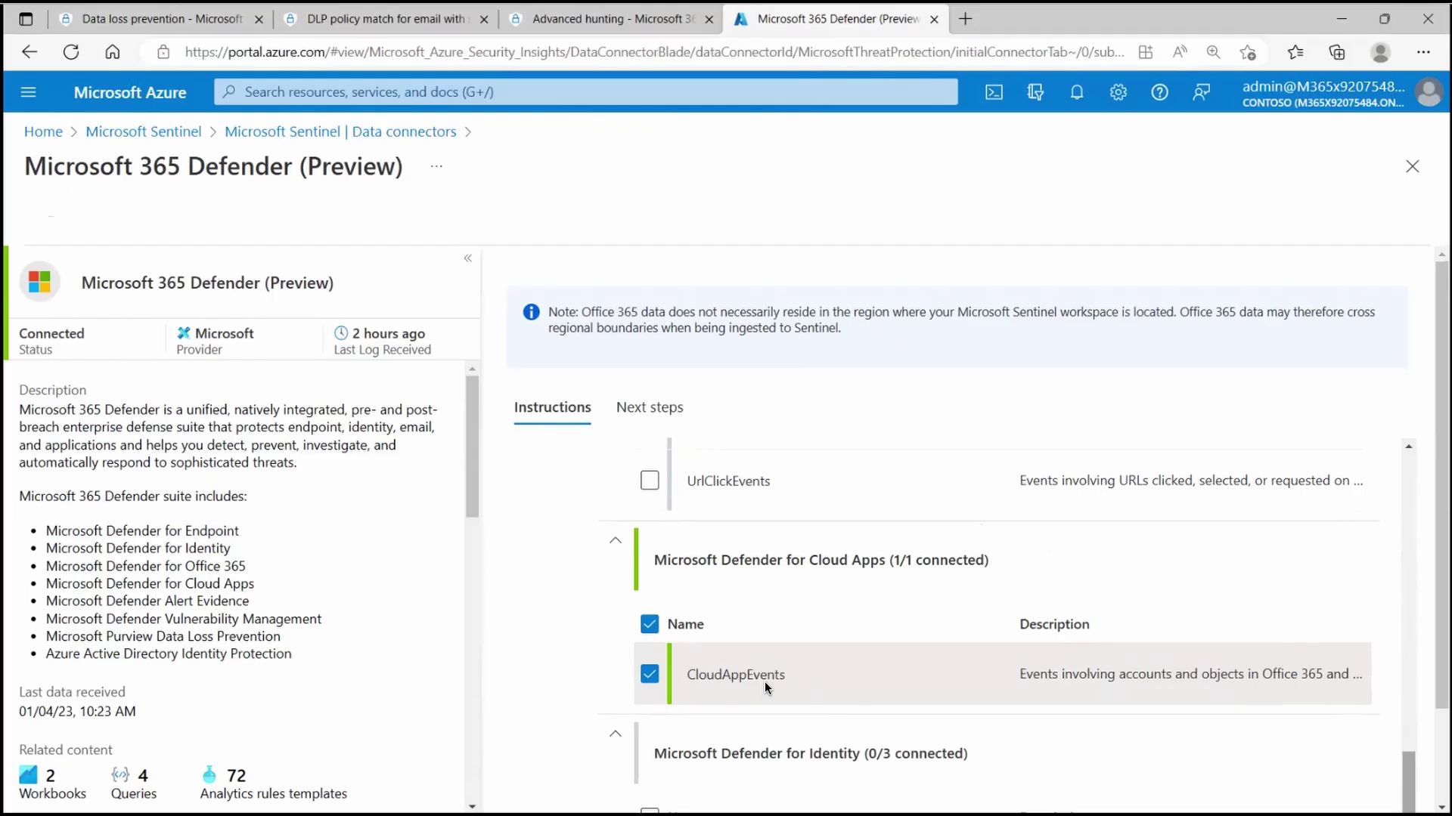
pyautogui.scroll(-1, 764, 681)
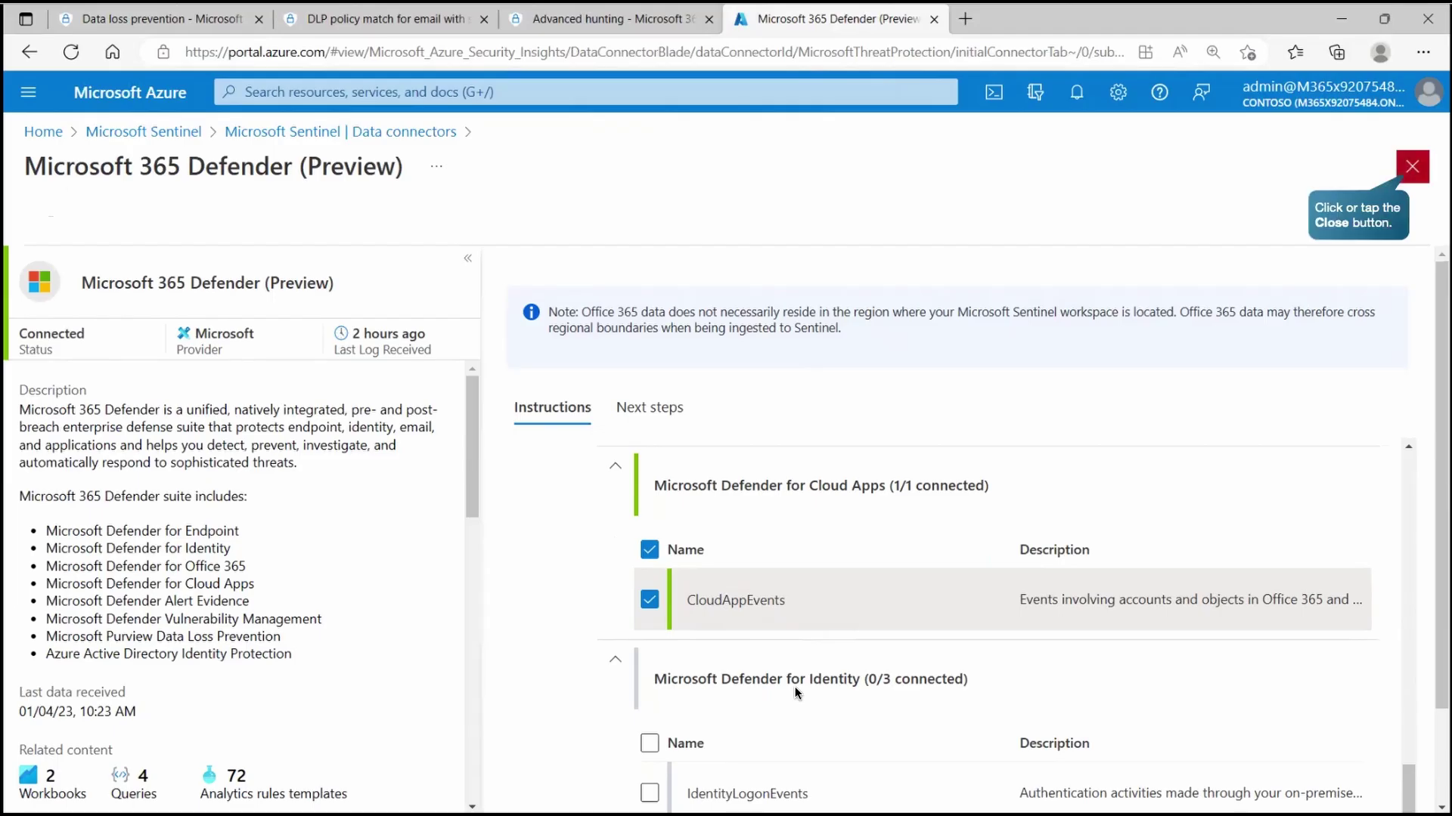
pyautogui.click(1411, 165)
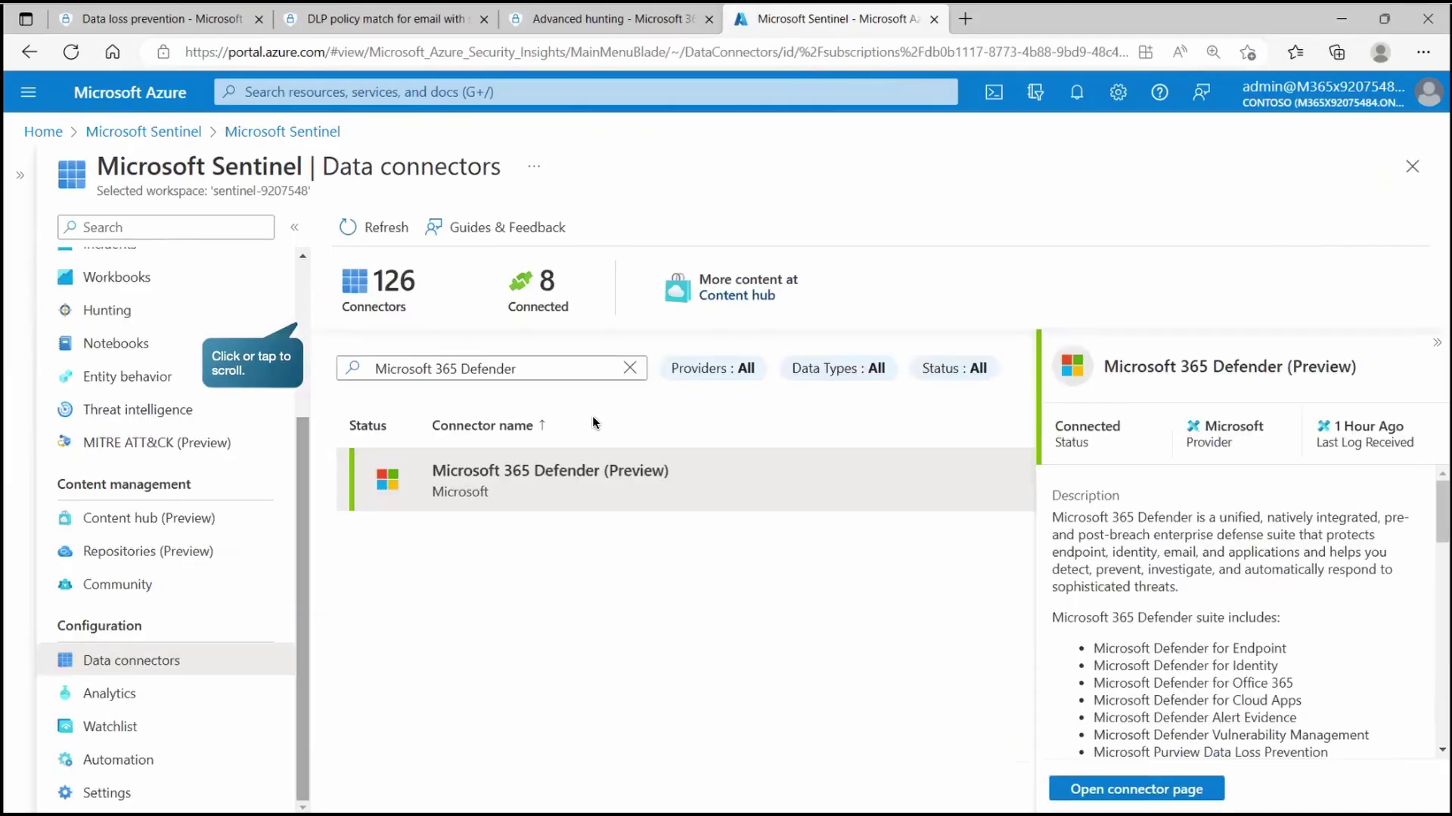
# - Go to Threat management > Incidents and preview the summary of incident 2
pyautogui.click(293, 325)
pyautogui.click(294, 325)
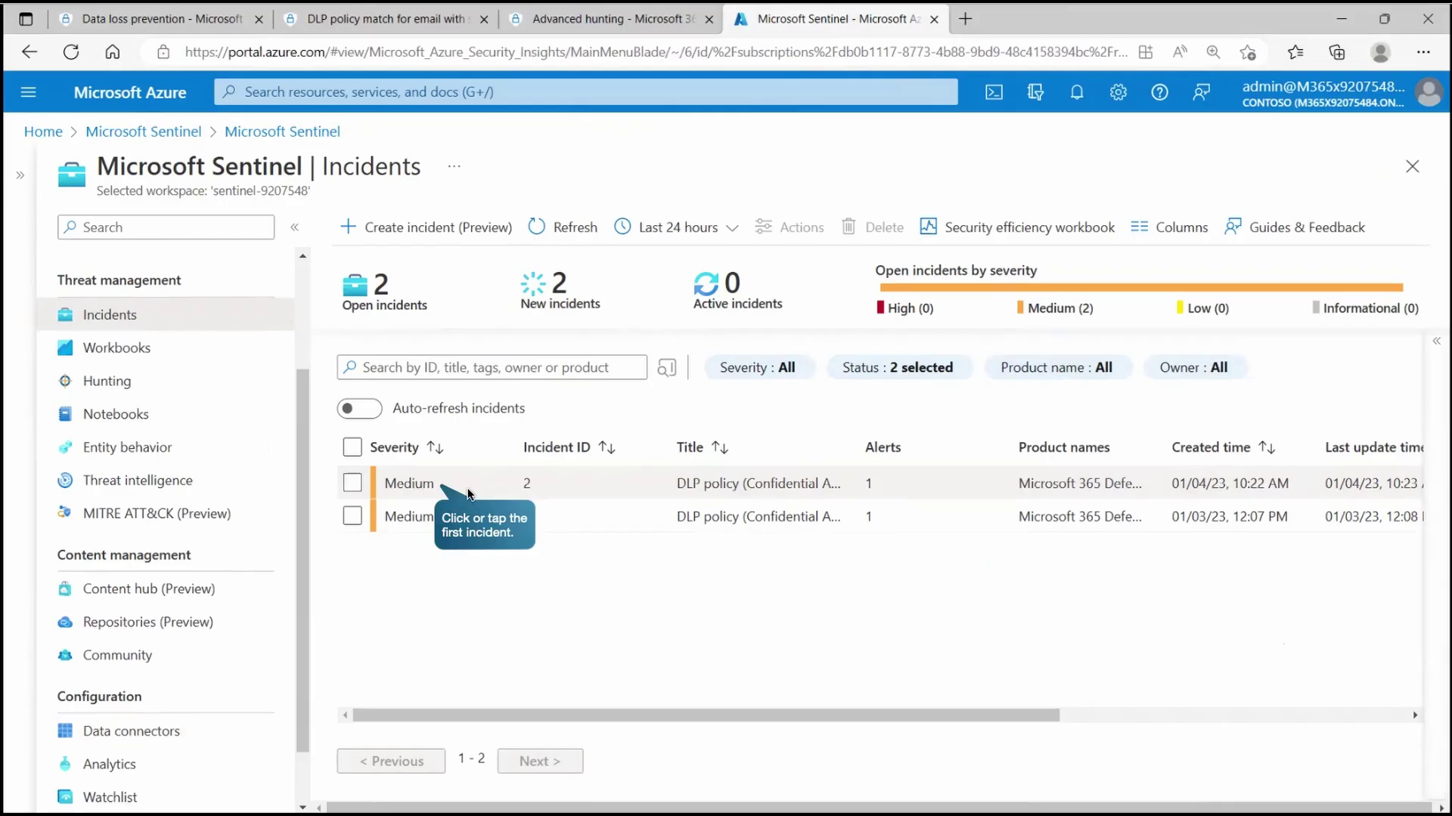
pyautogui.click(420, 487)
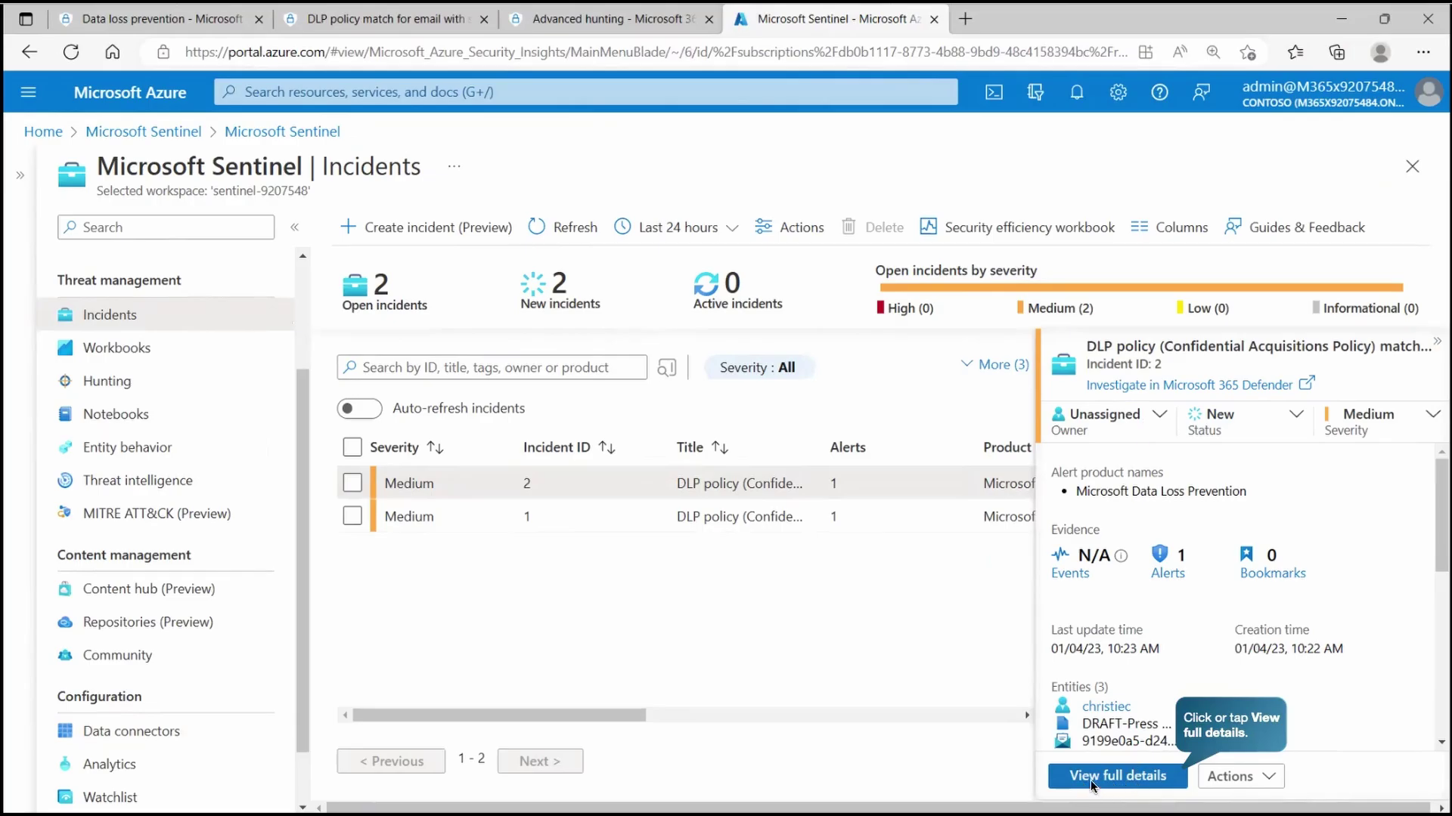
# - Open incident 2's full page, review the DLP alert's times and link, and check its Actions list
pyautogui.click(1124, 777)
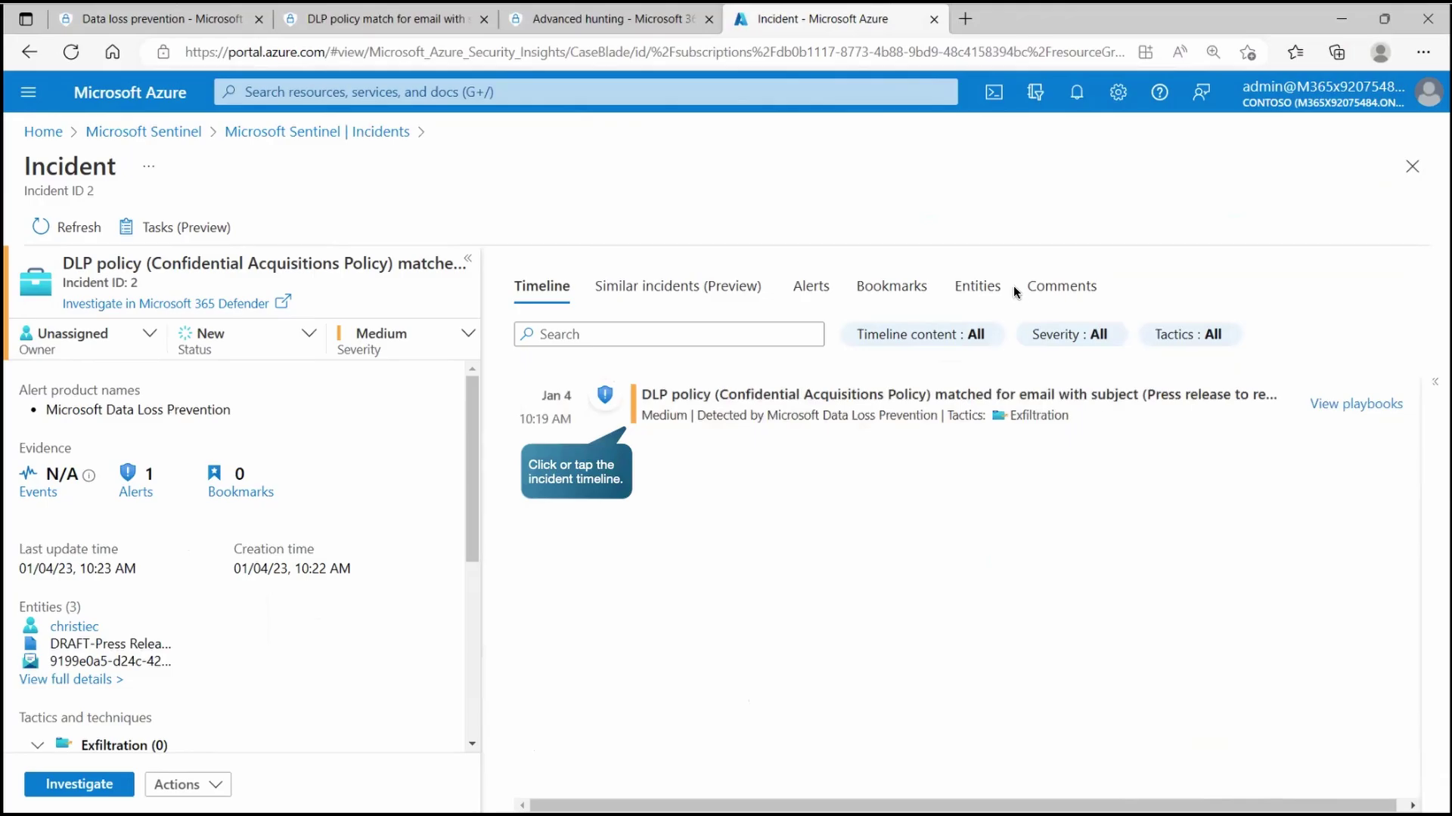
pyautogui.click(761, 412)
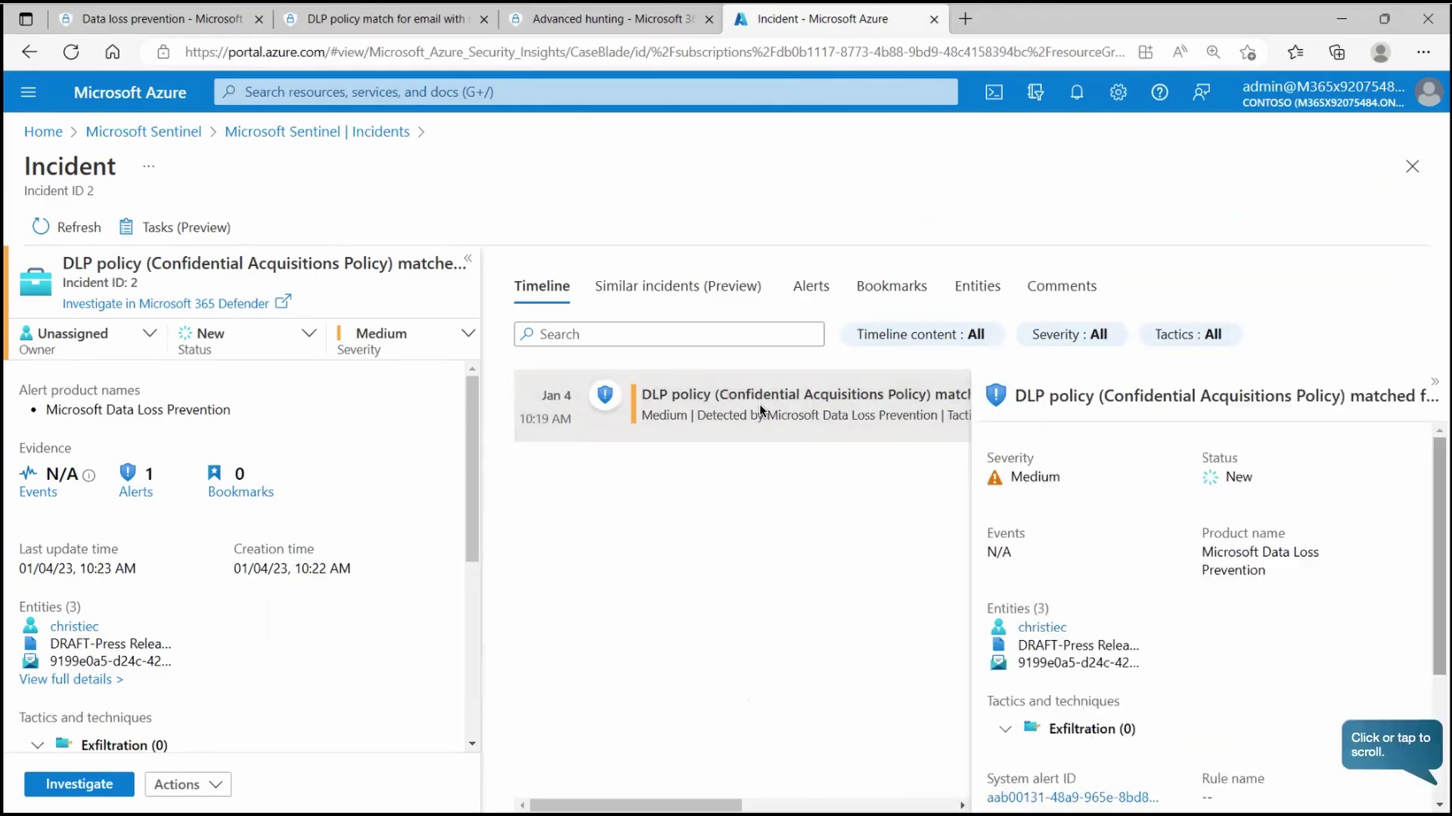
pyautogui.click(1437, 701)
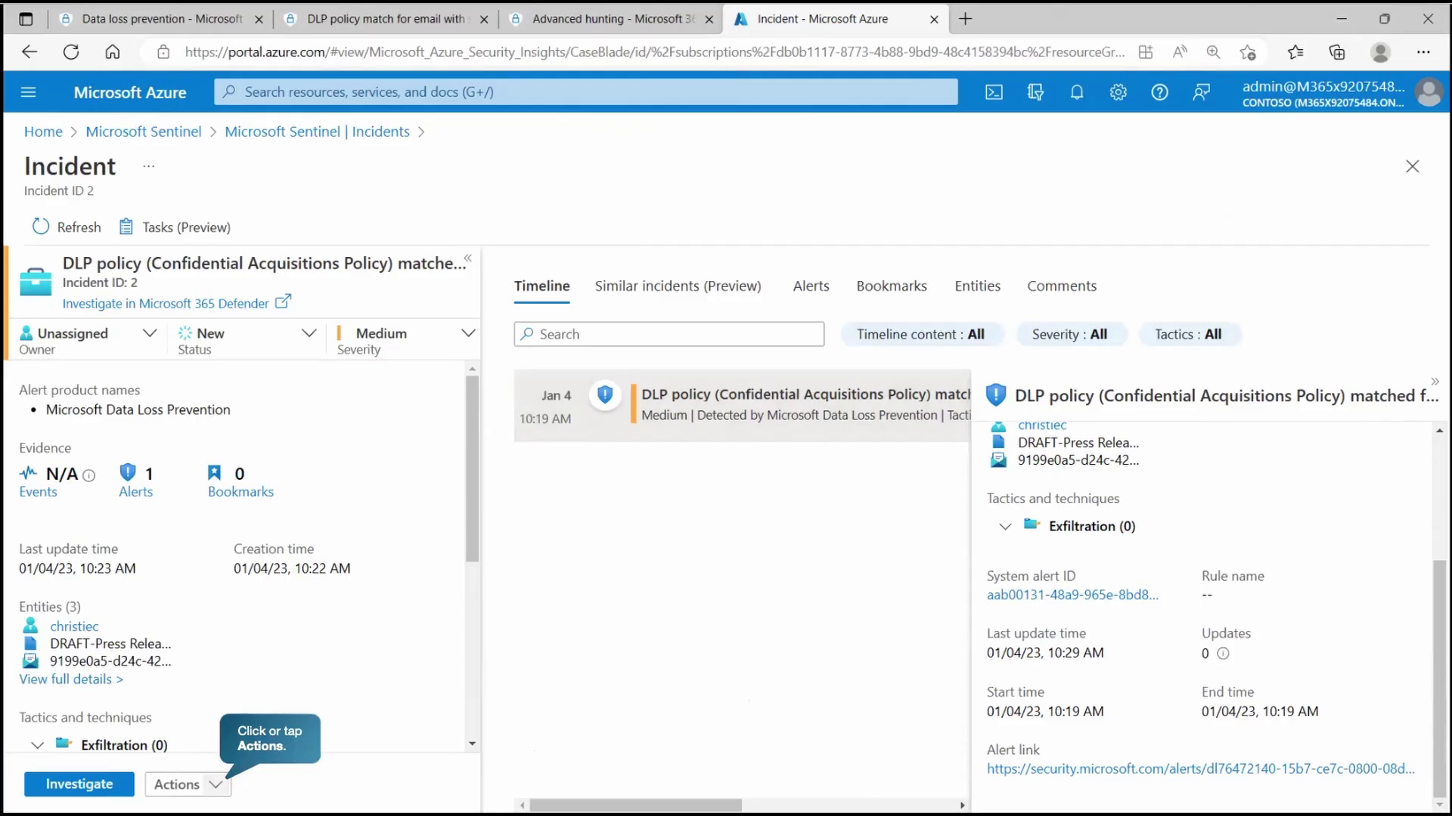
pyautogui.click(188, 784)
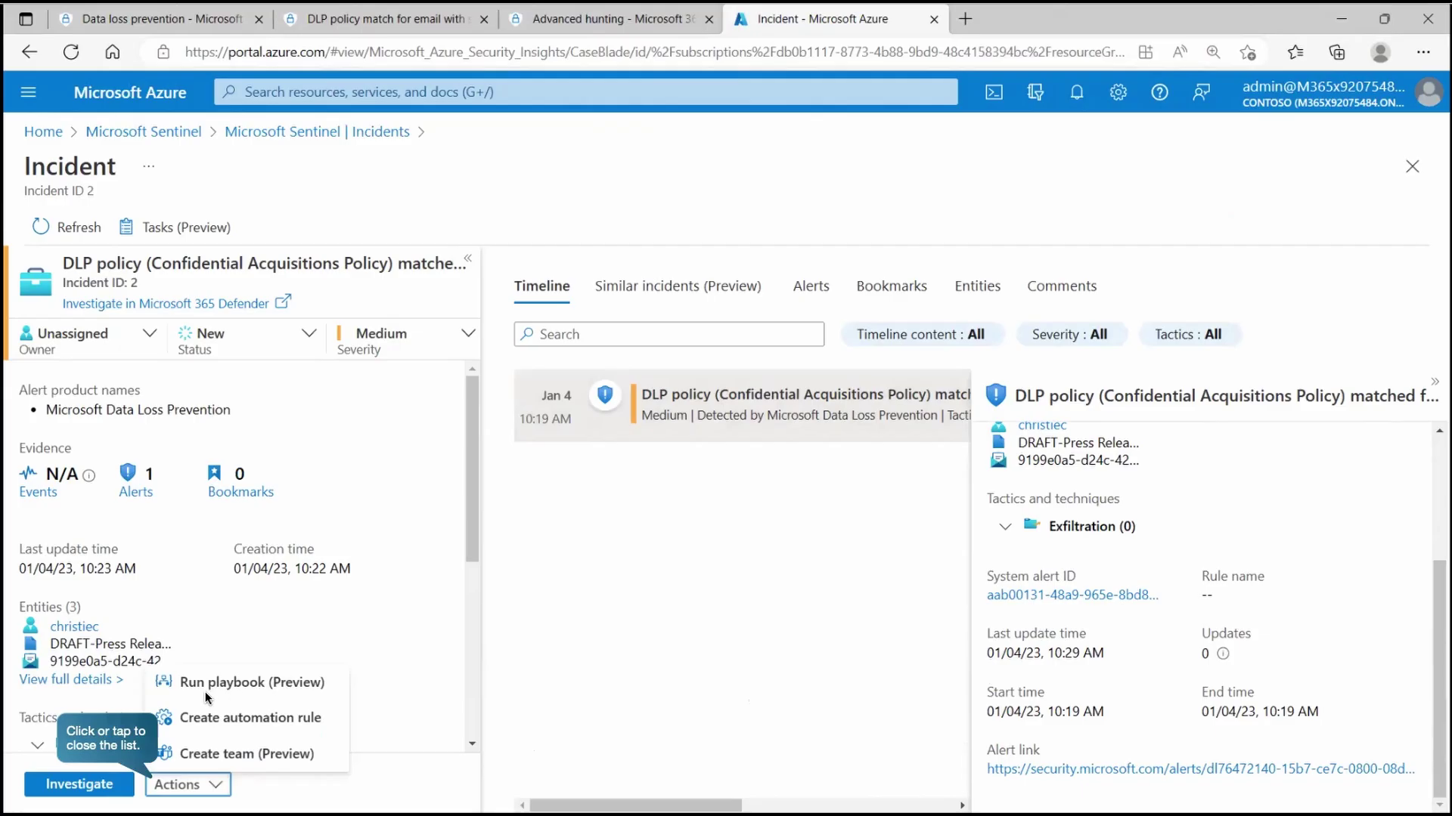
pyautogui.click(174, 786)
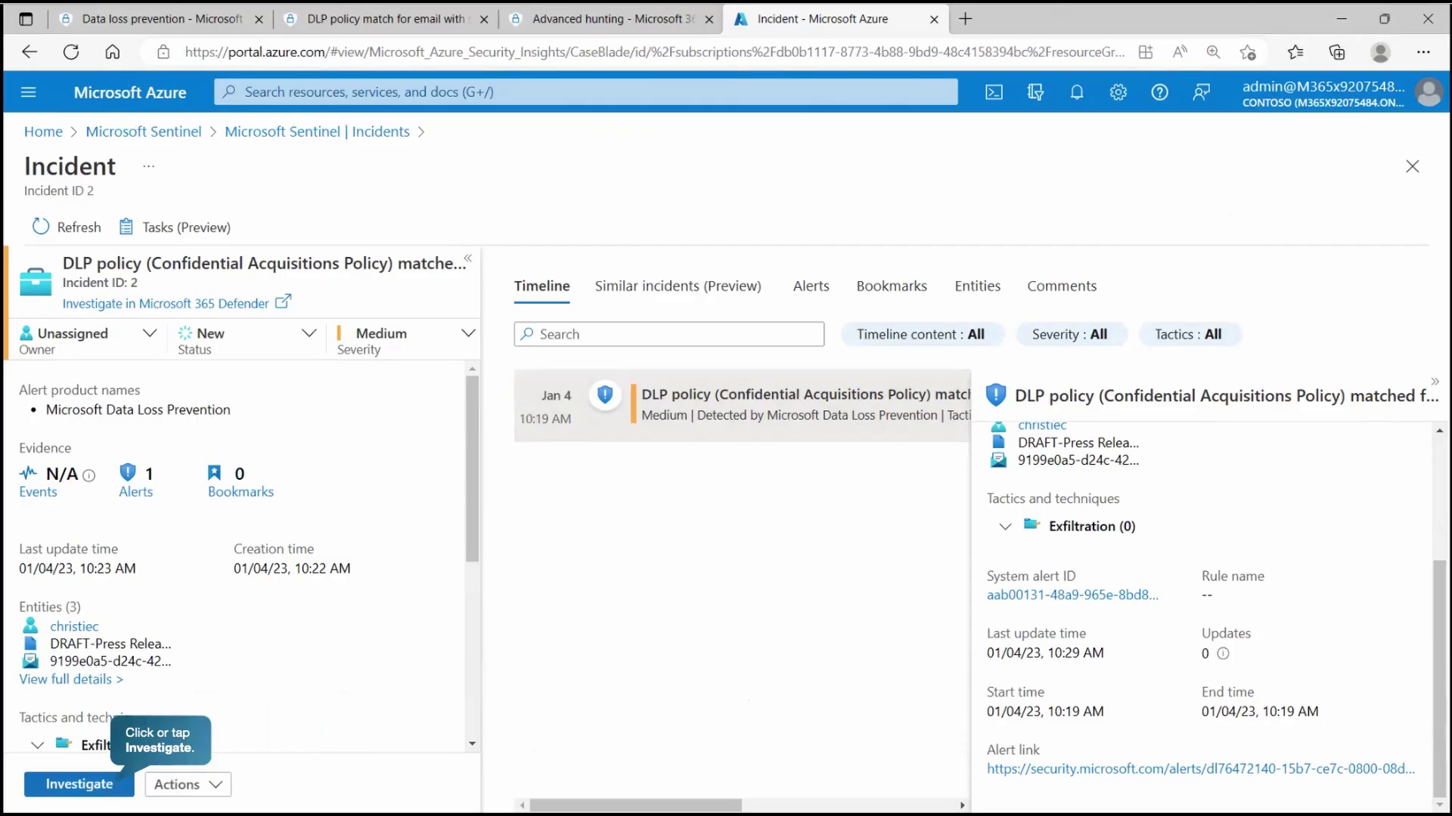
# - Open incident 2's investigation graph and view the DLP policy alert and the involved user's details
pyautogui.click(80, 784)
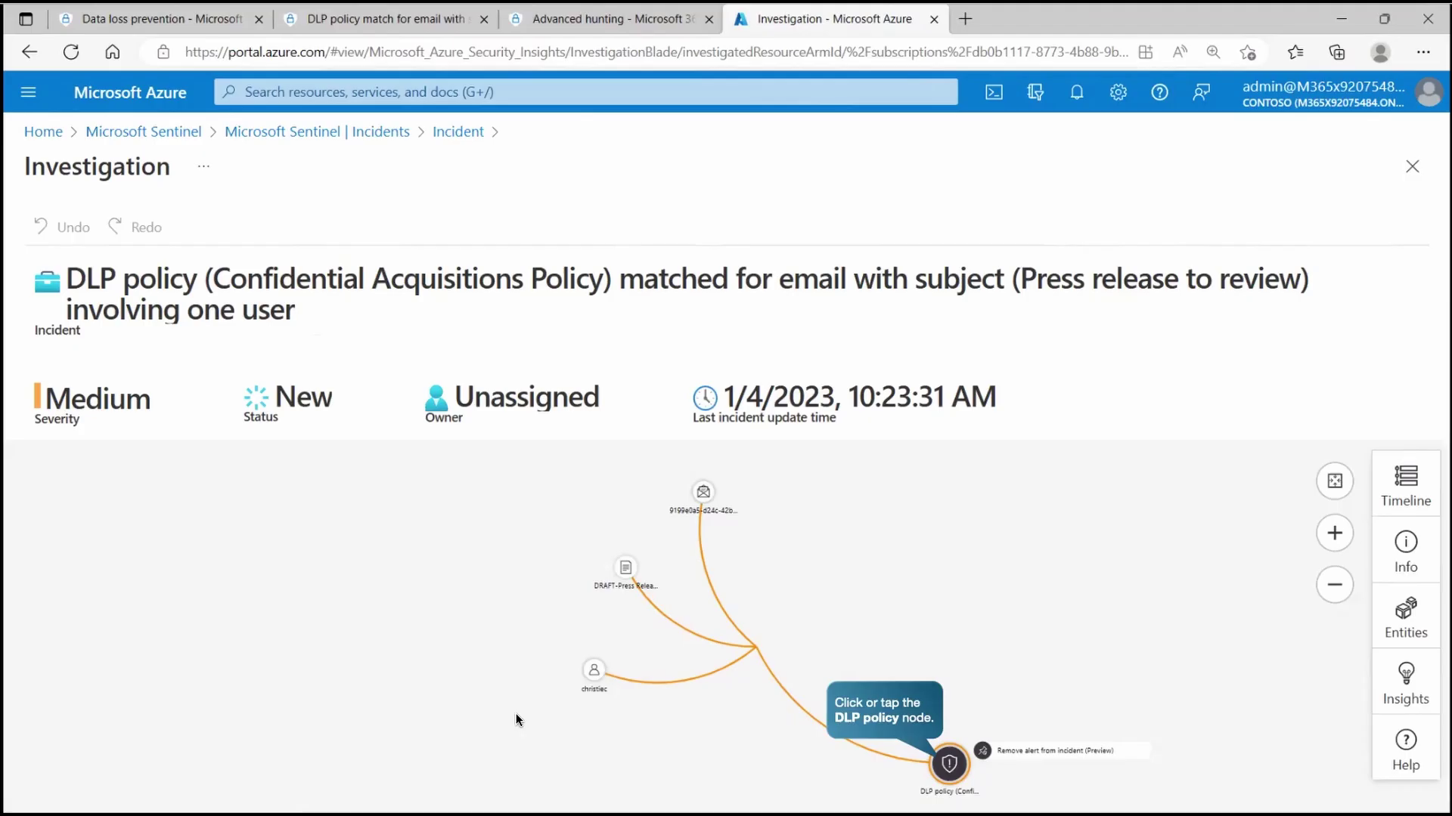
pyautogui.click(959, 771)
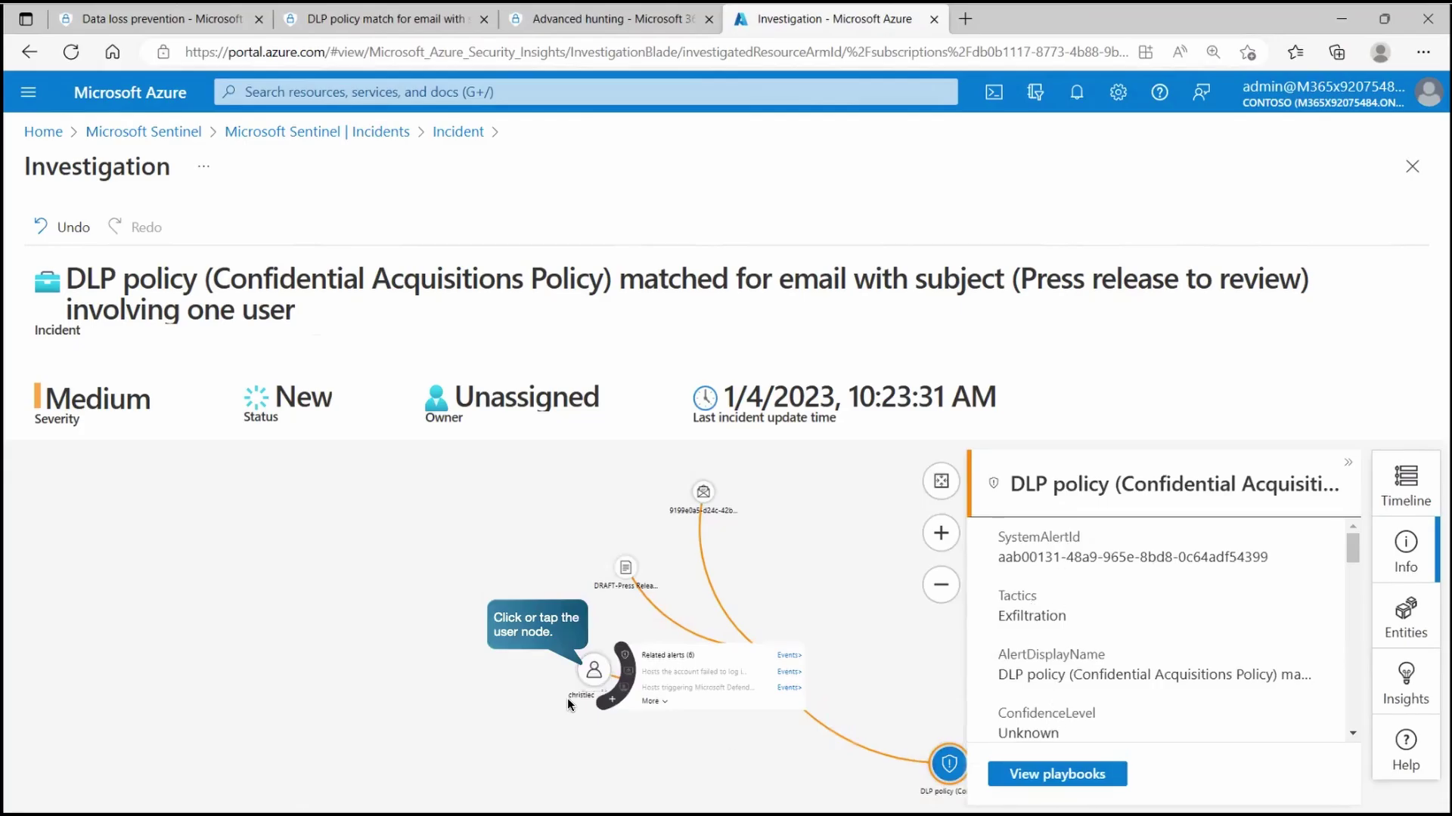
pyautogui.click(594, 670)
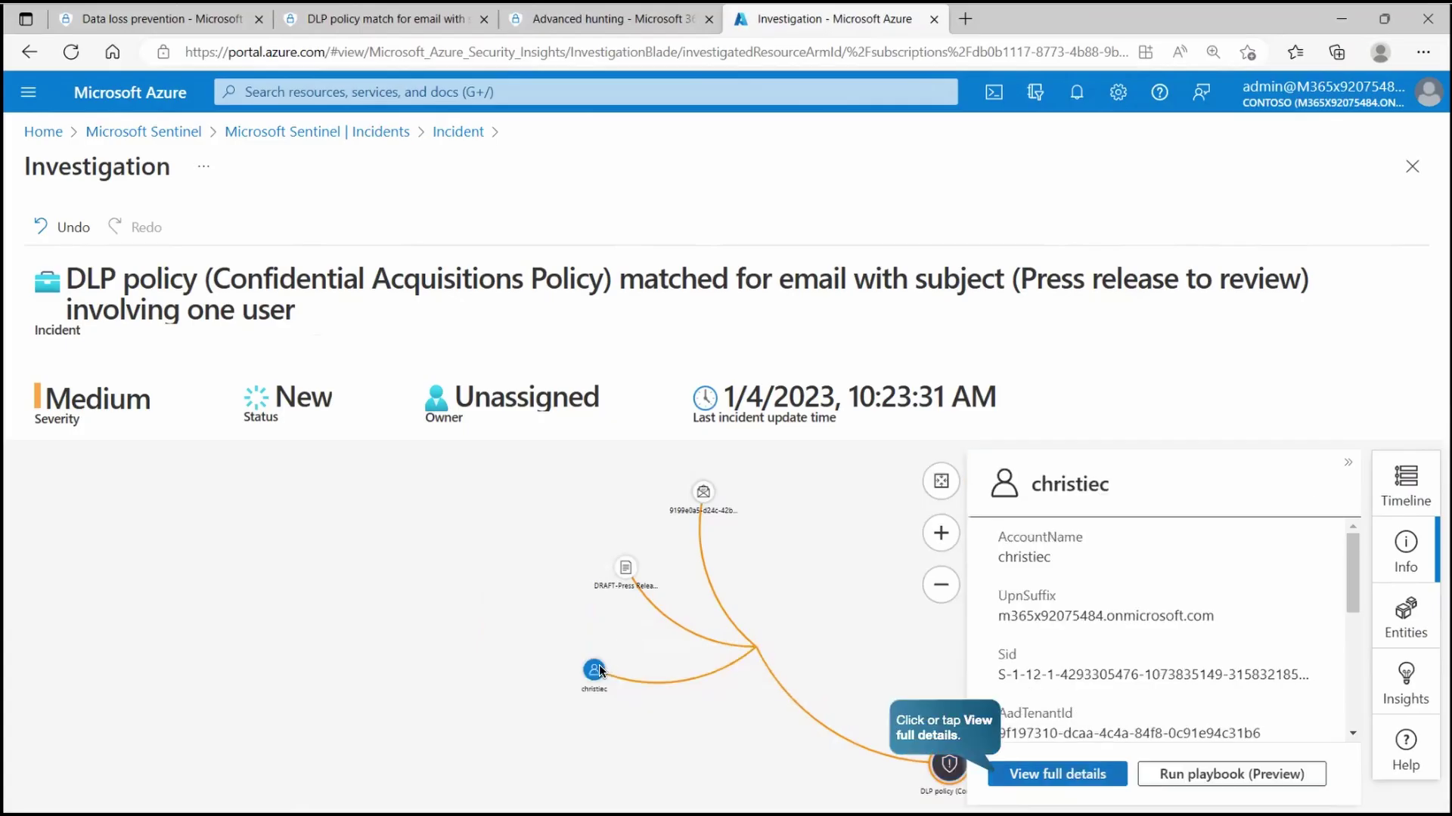
pyautogui.click(1049, 776)
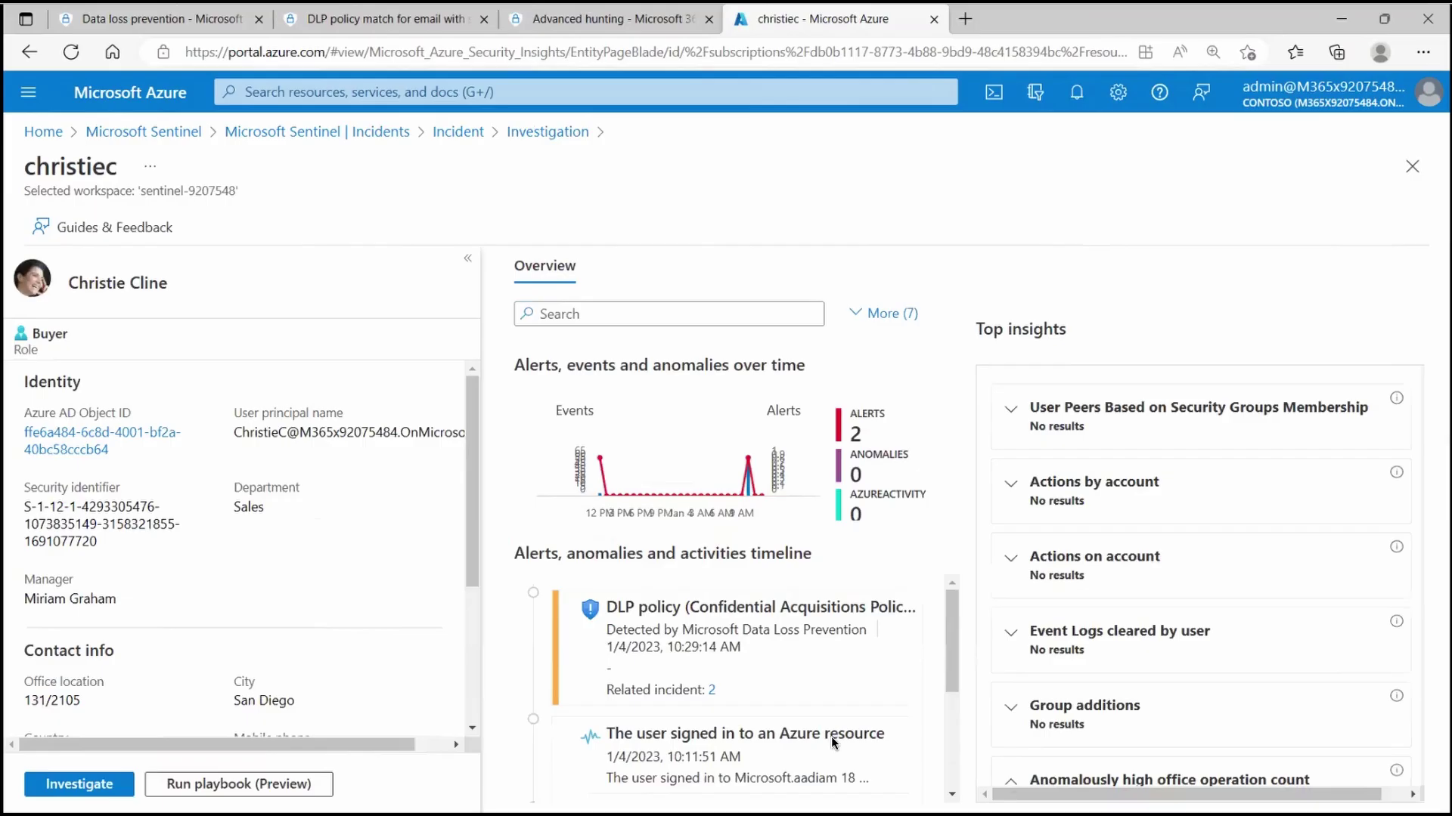